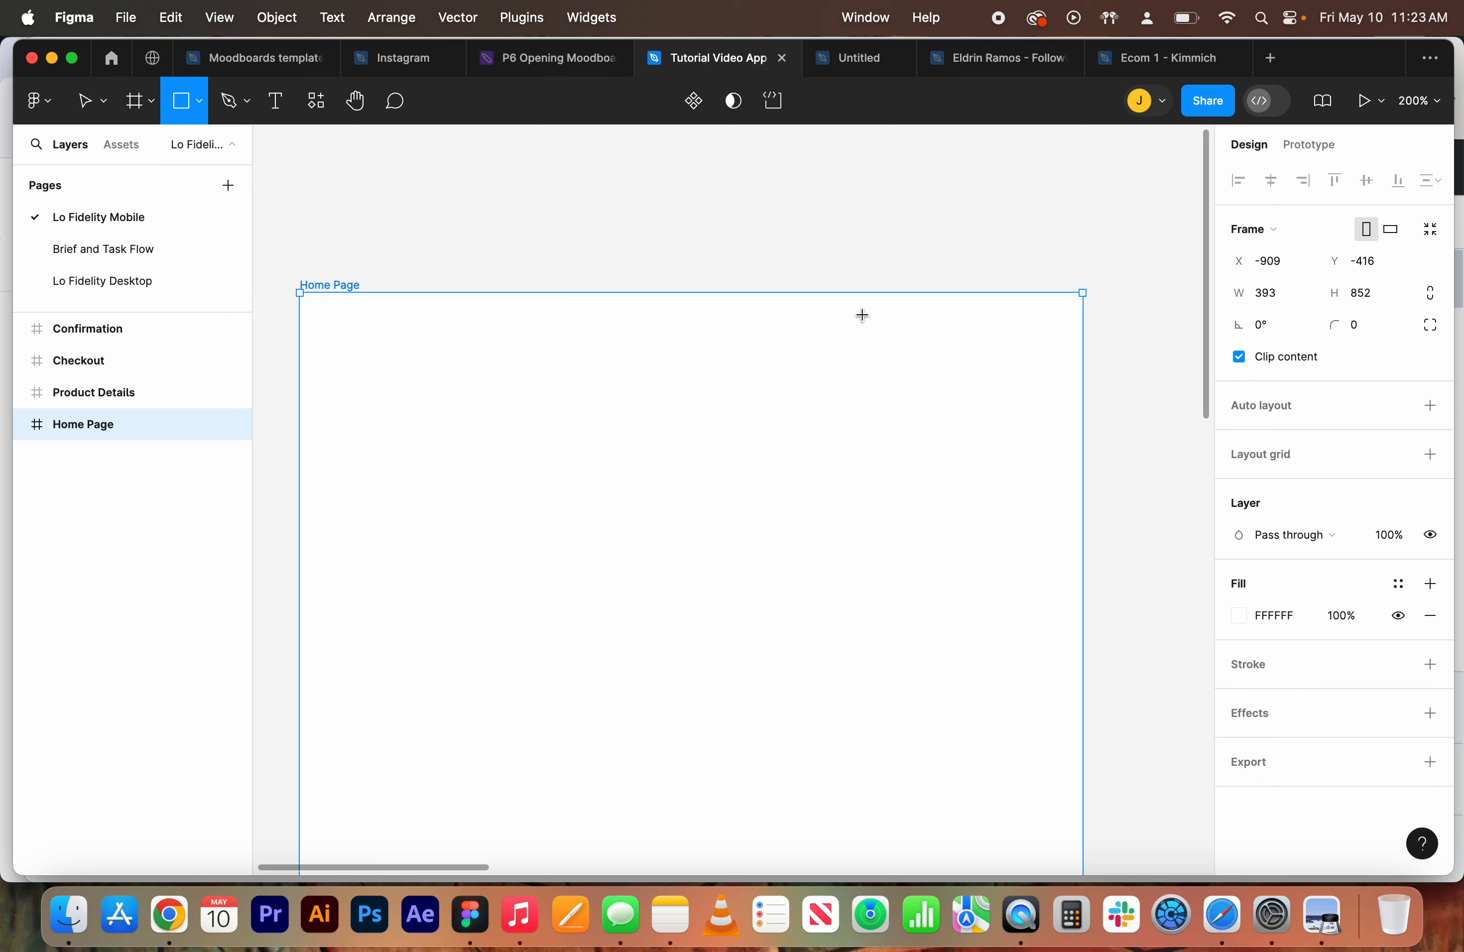
Draw a small square about 30 × 30 near the top right of the Home Page frame
left_click_drag(850, 317, 902, 375)
key("super+z")
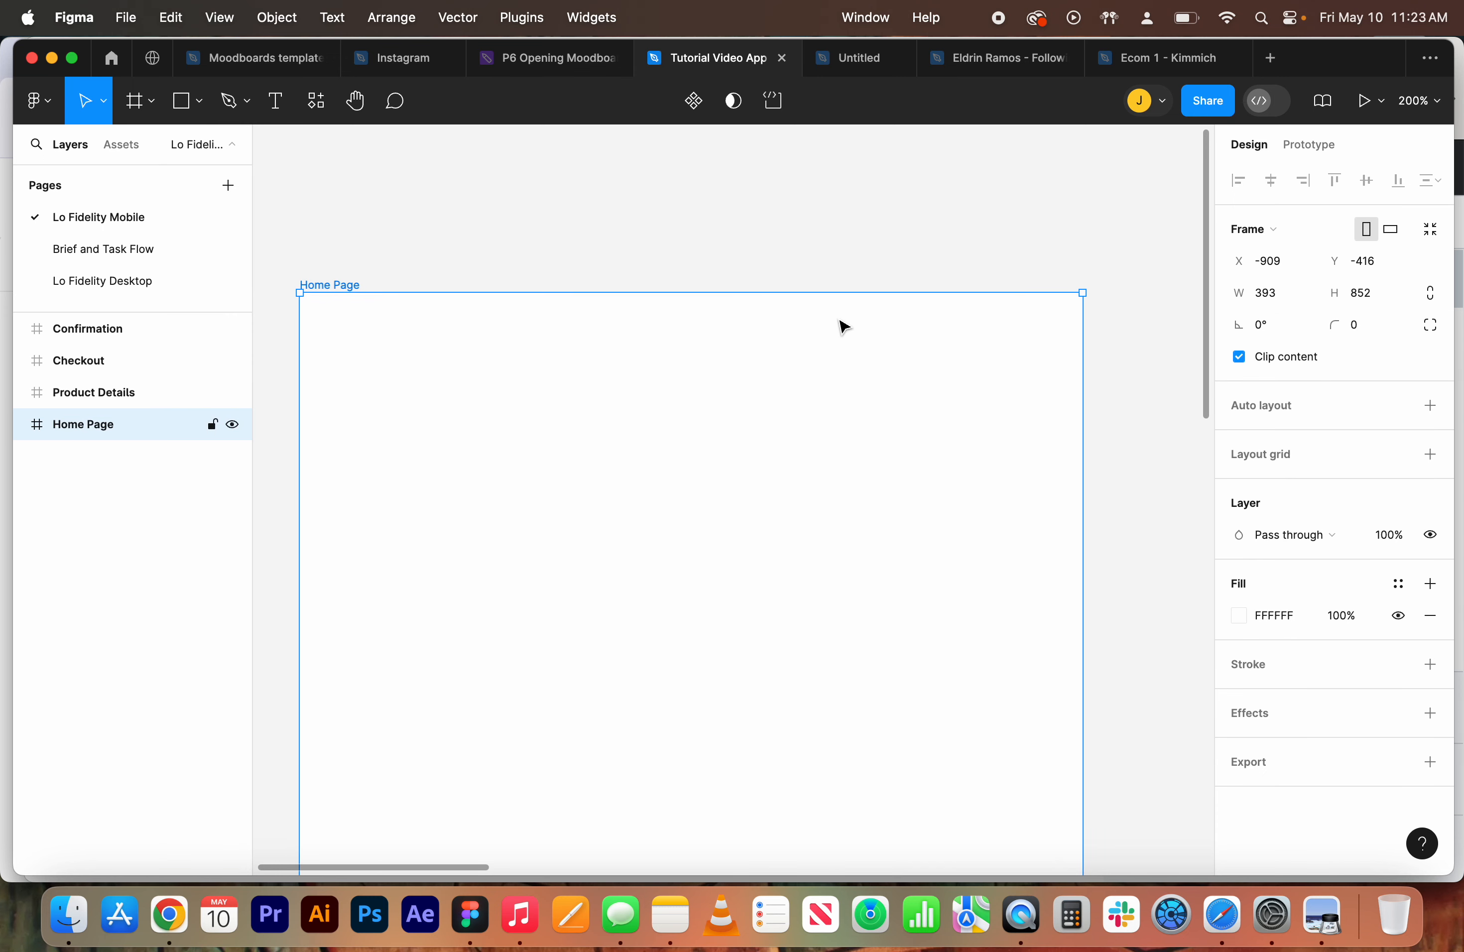
key("r")
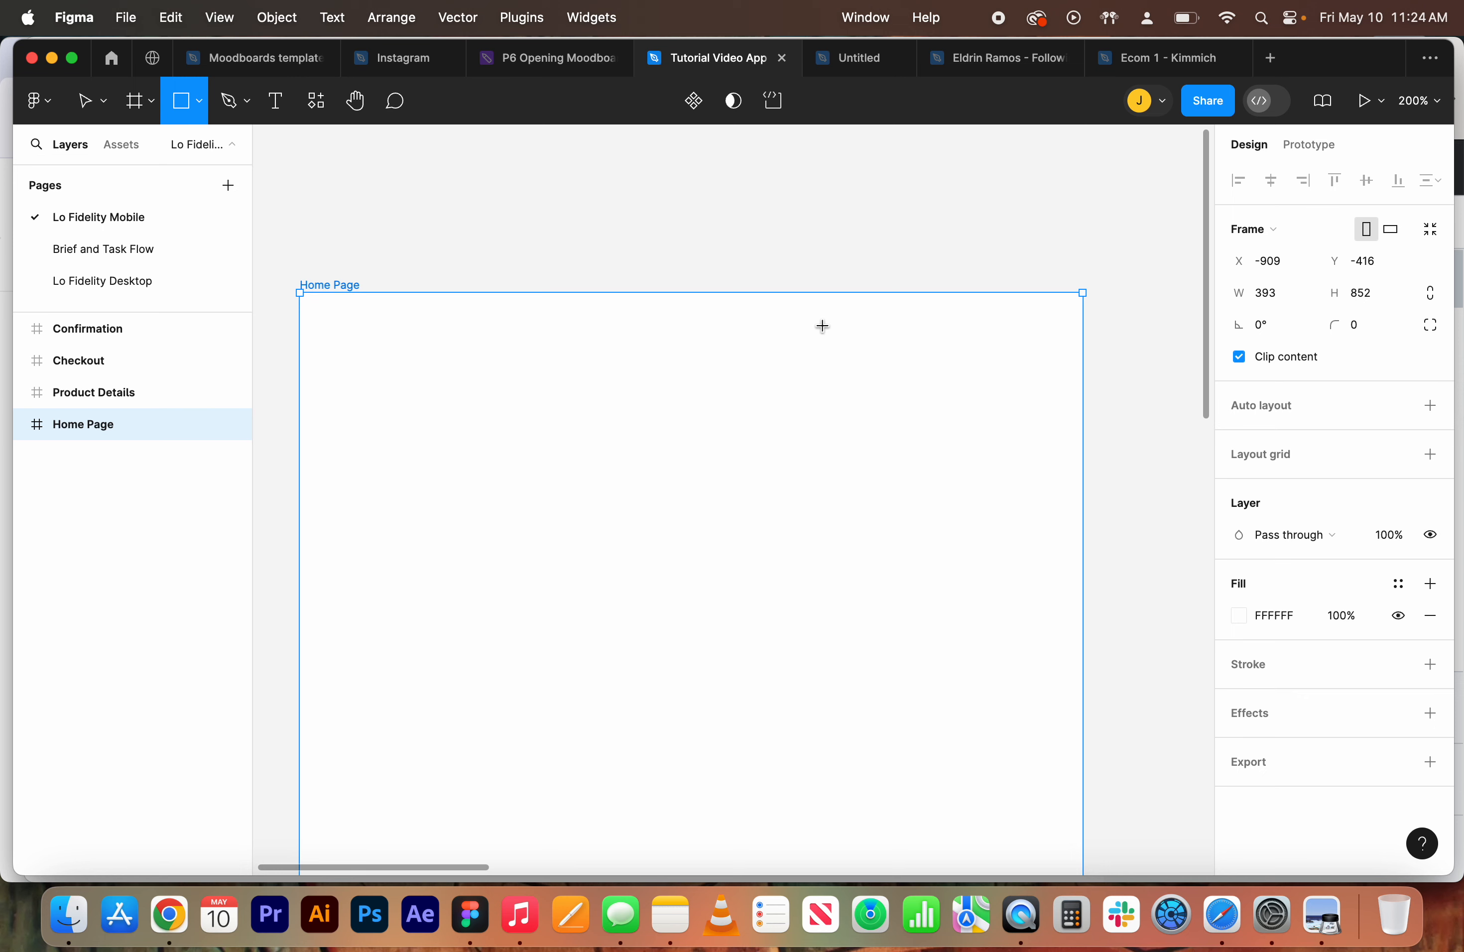
left_click_drag(822, 325, 881, 385)
Change the square's fill color to blue 0EA3D2 using the color picker
left_click(1240, 583)
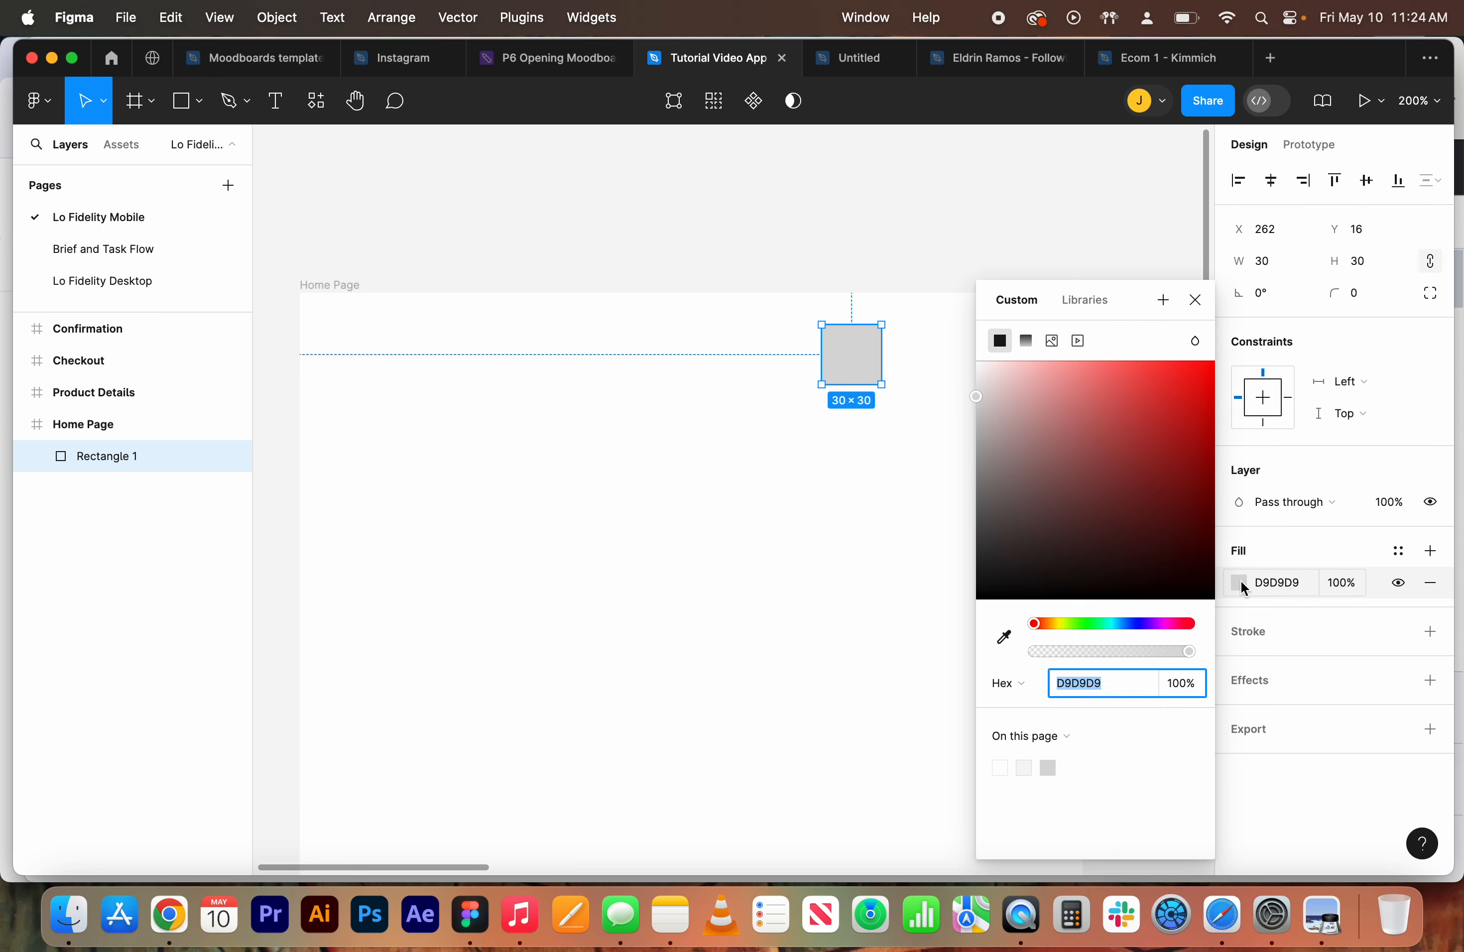
left_click_drag(1160, 547, 1202, 405)
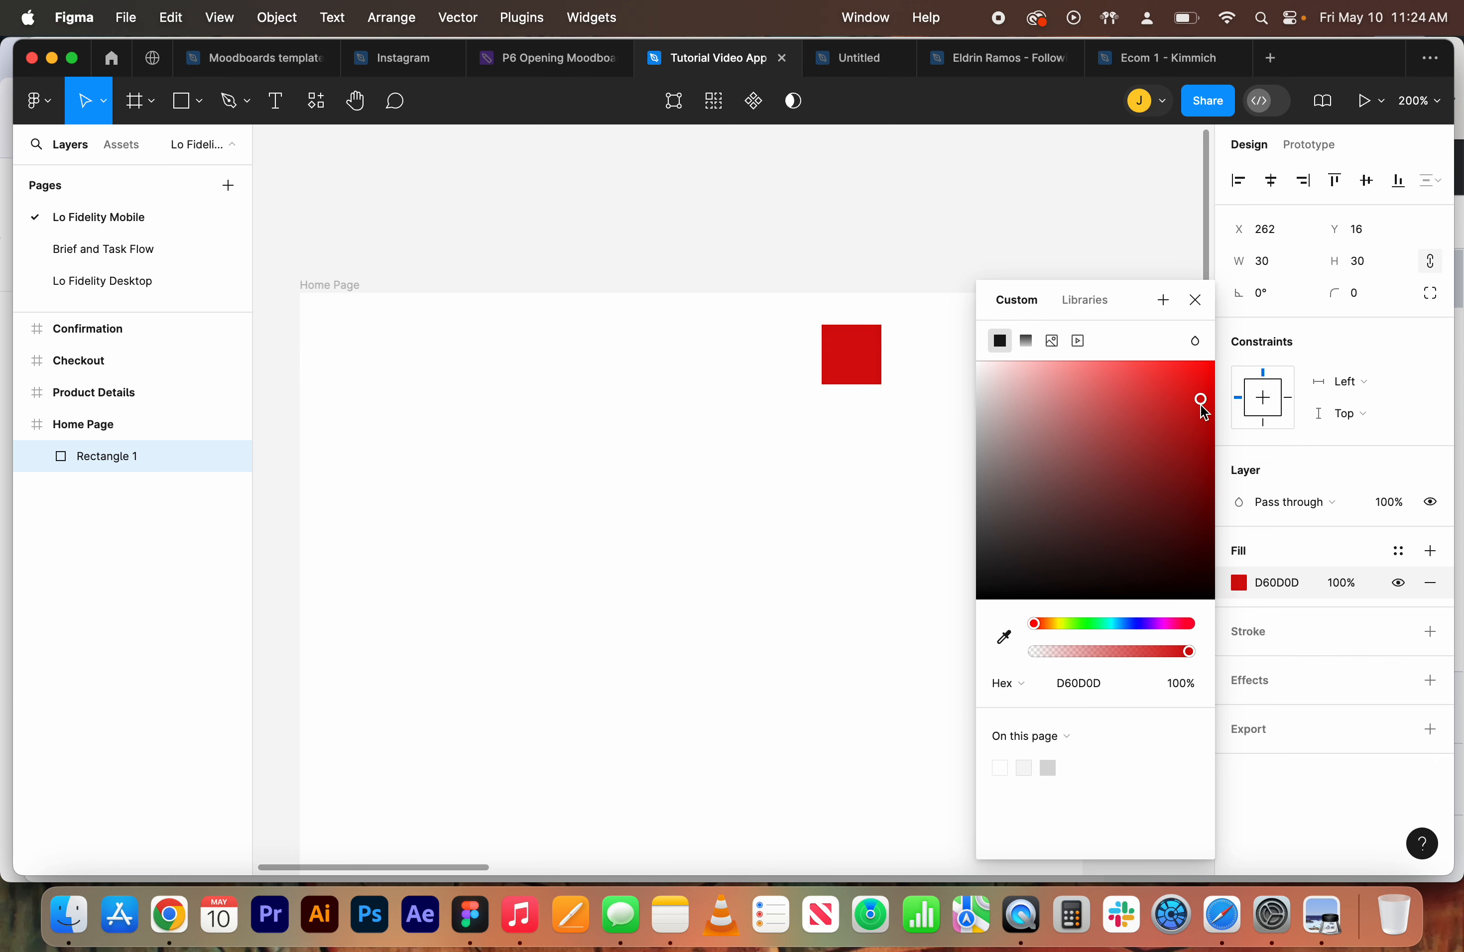
mouse_move(1102, 621)
left_mouse_down()
mouse_move(1133, 622)
mouse_move(1117, 622)
left_mouse_up()
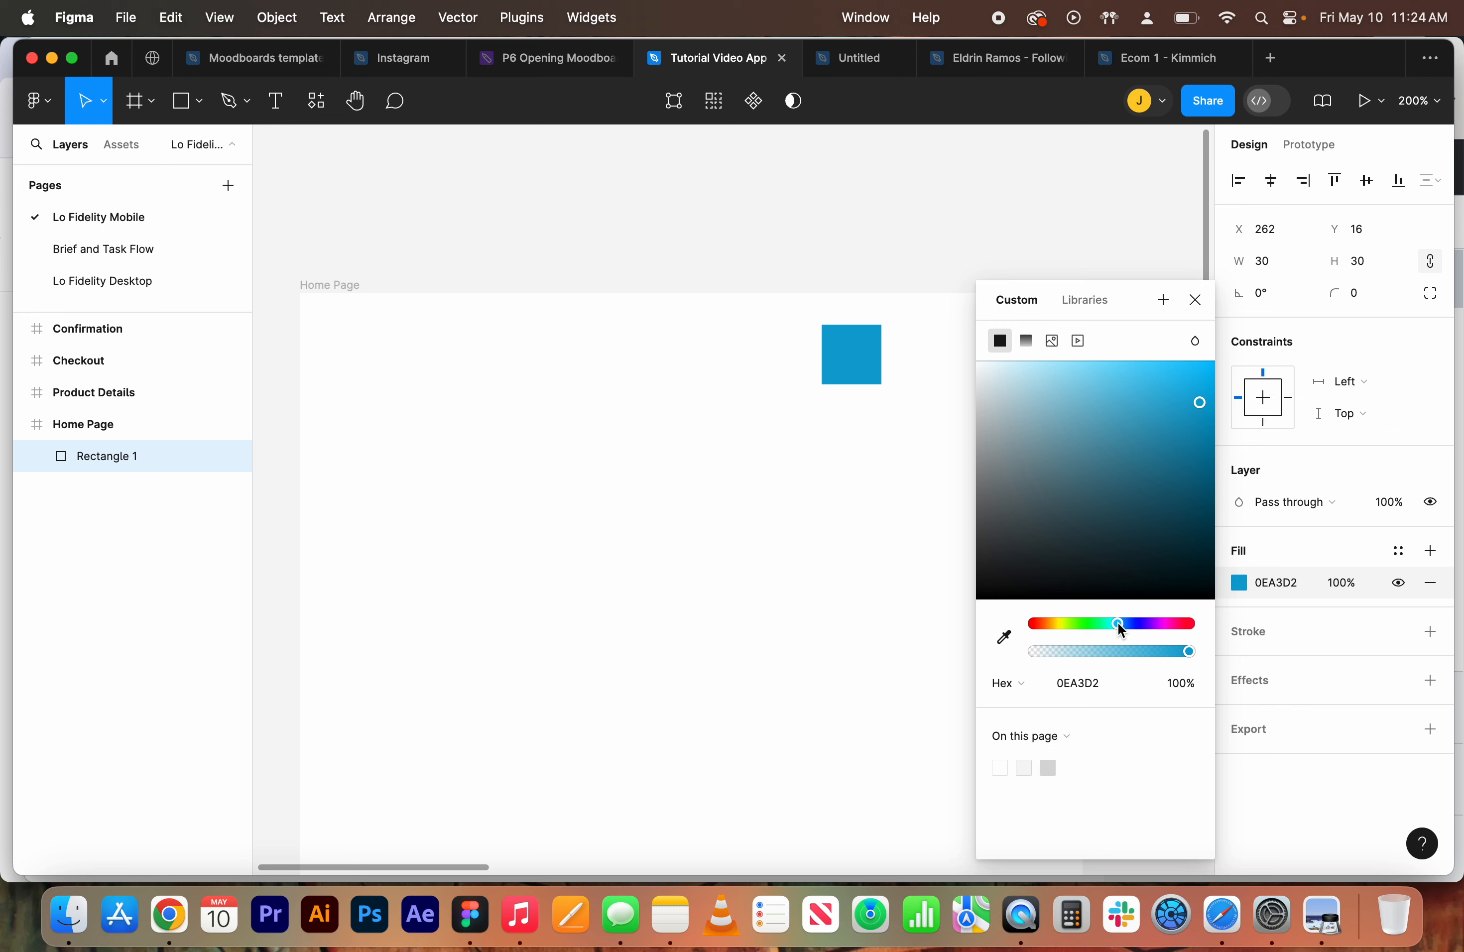
left_click(1195, 300)
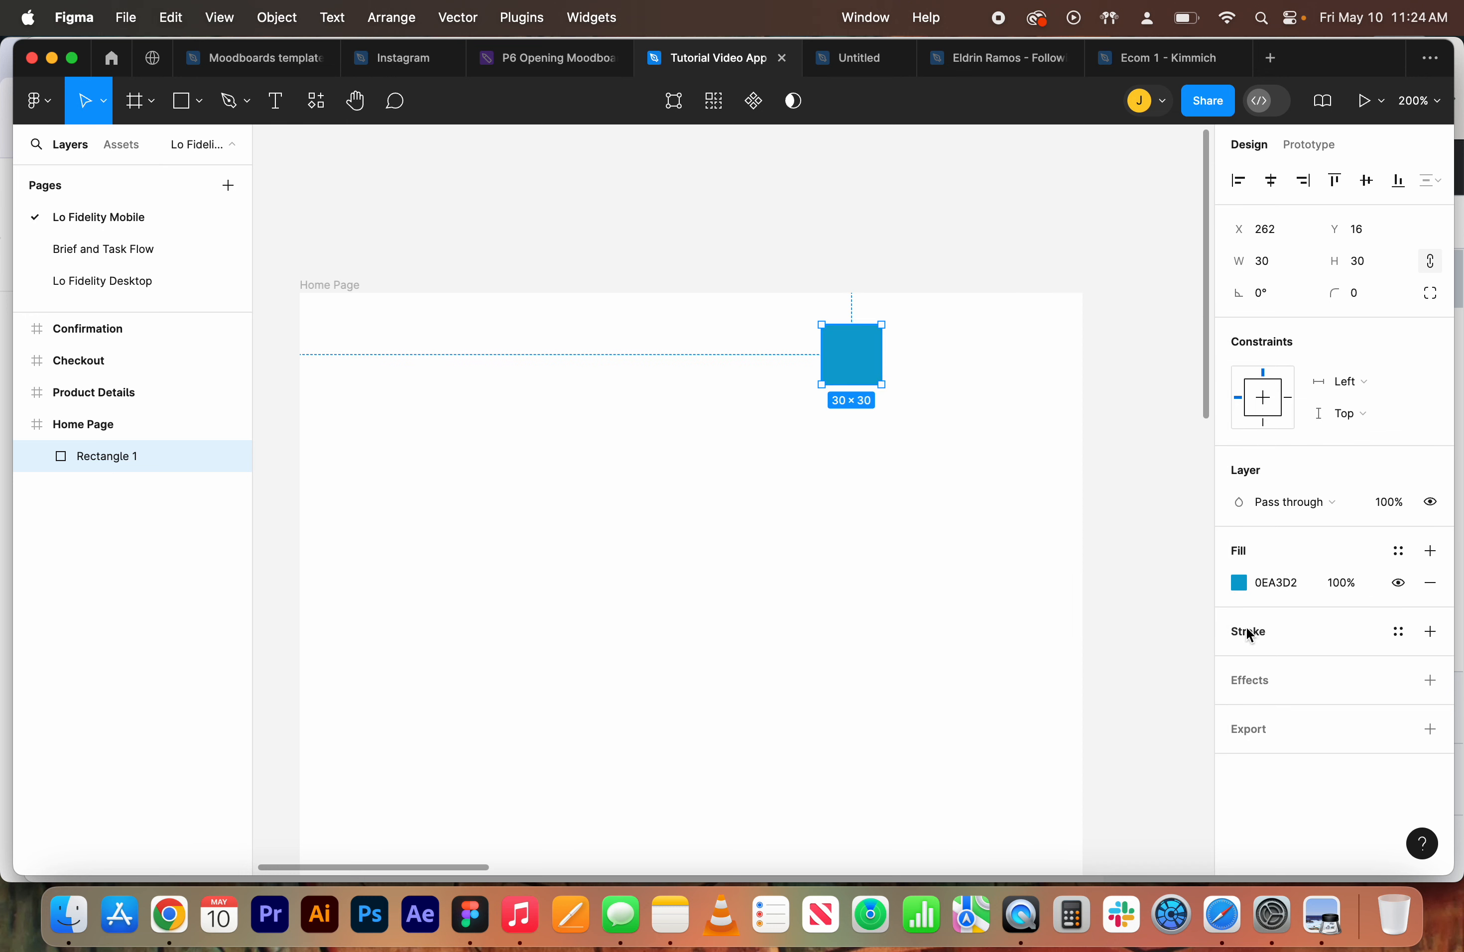
Add a black 1 px inside stroke to the square
left_click(1431, 632)
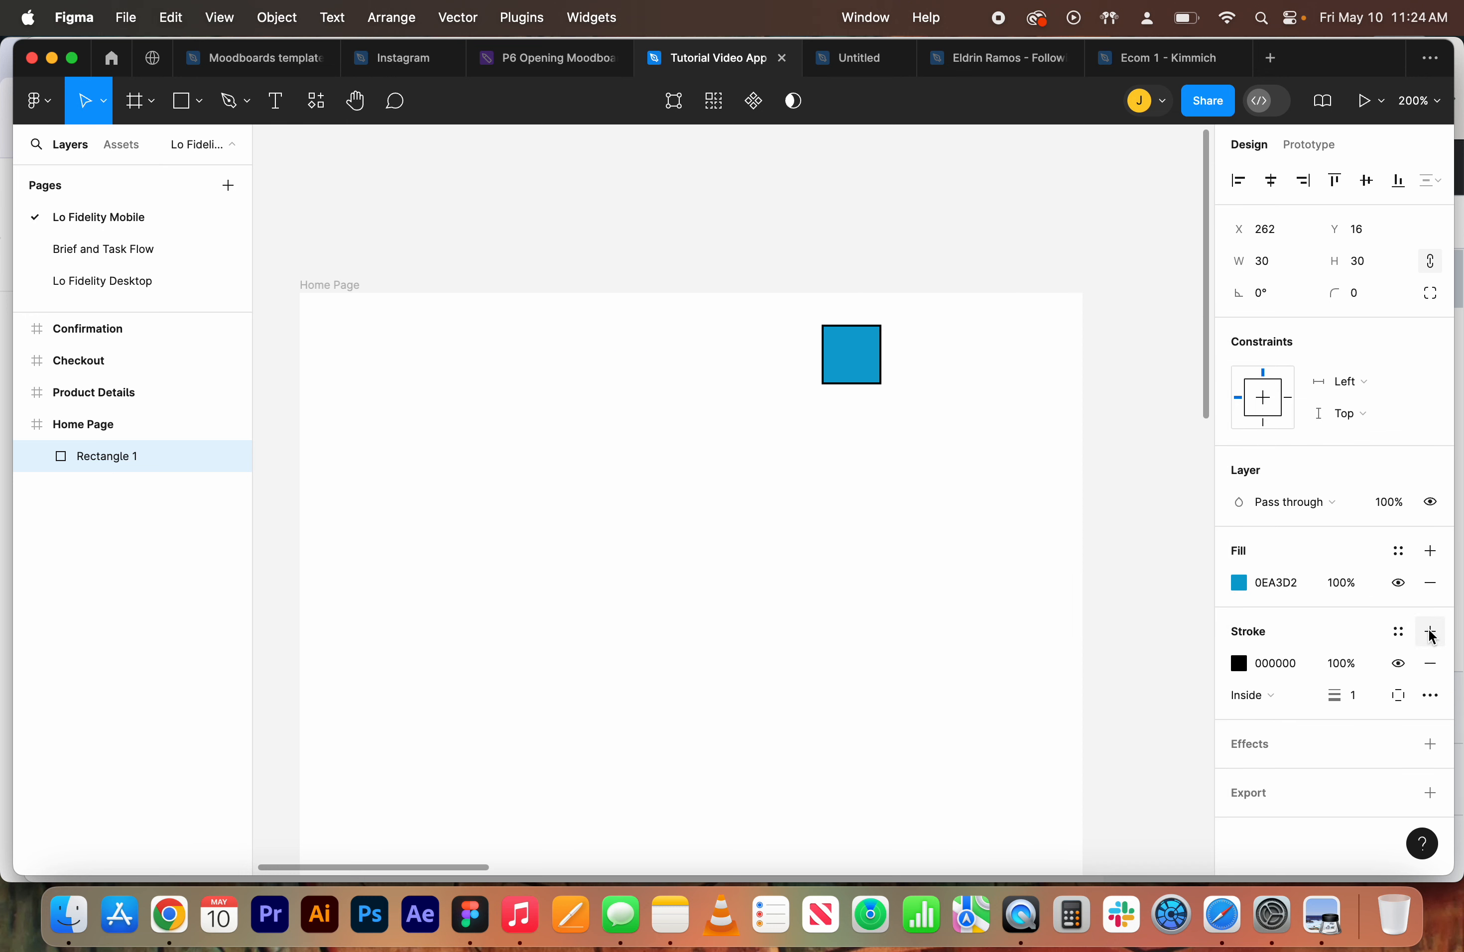
left_click(1357, 702)
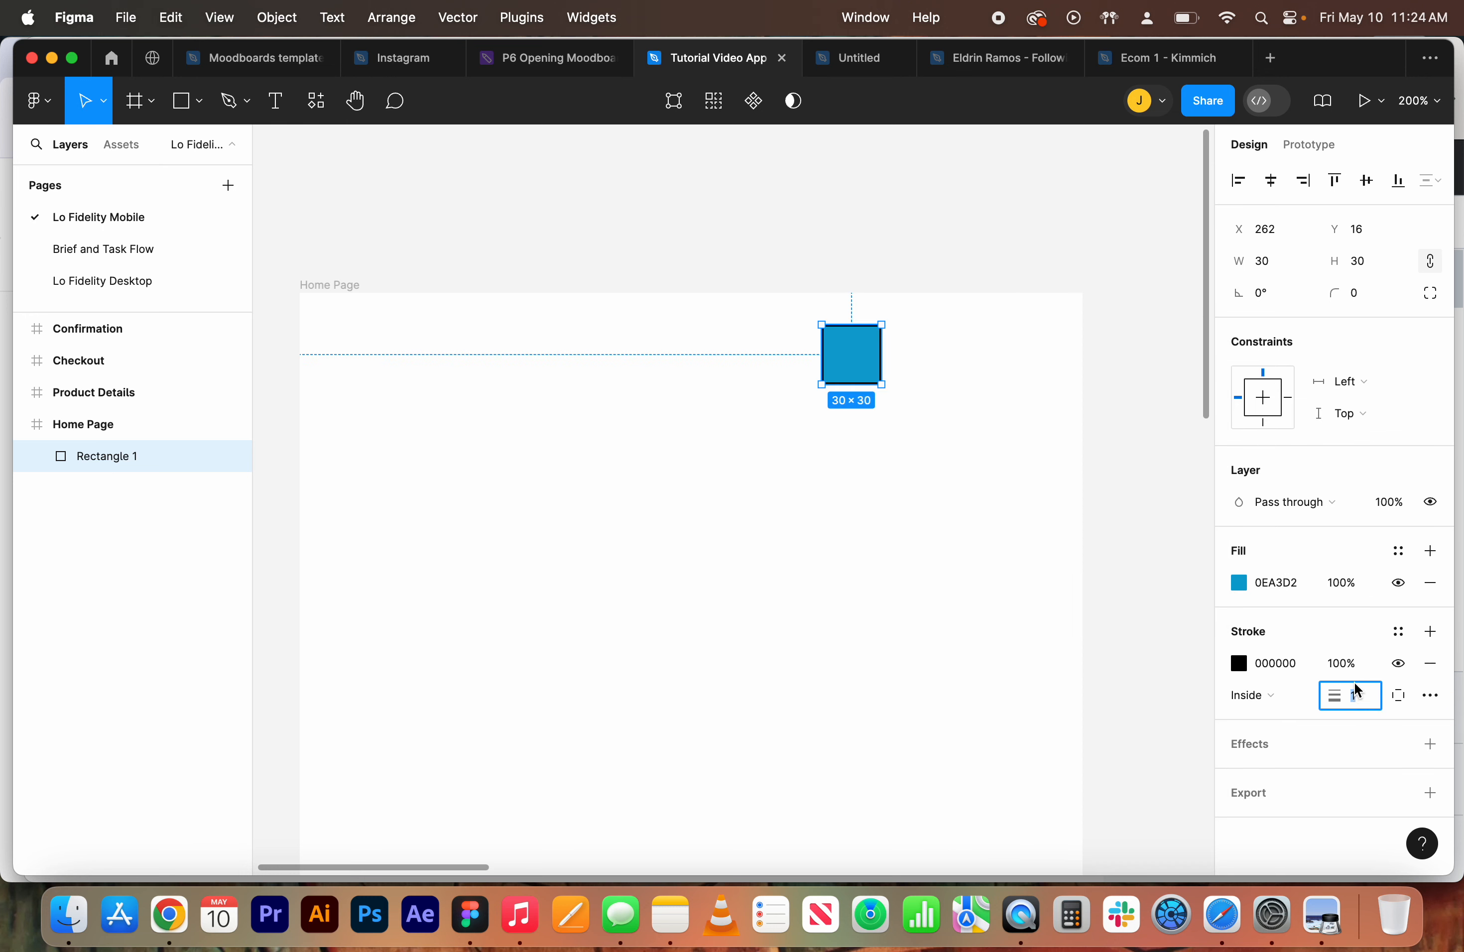
left_click(837, 453)
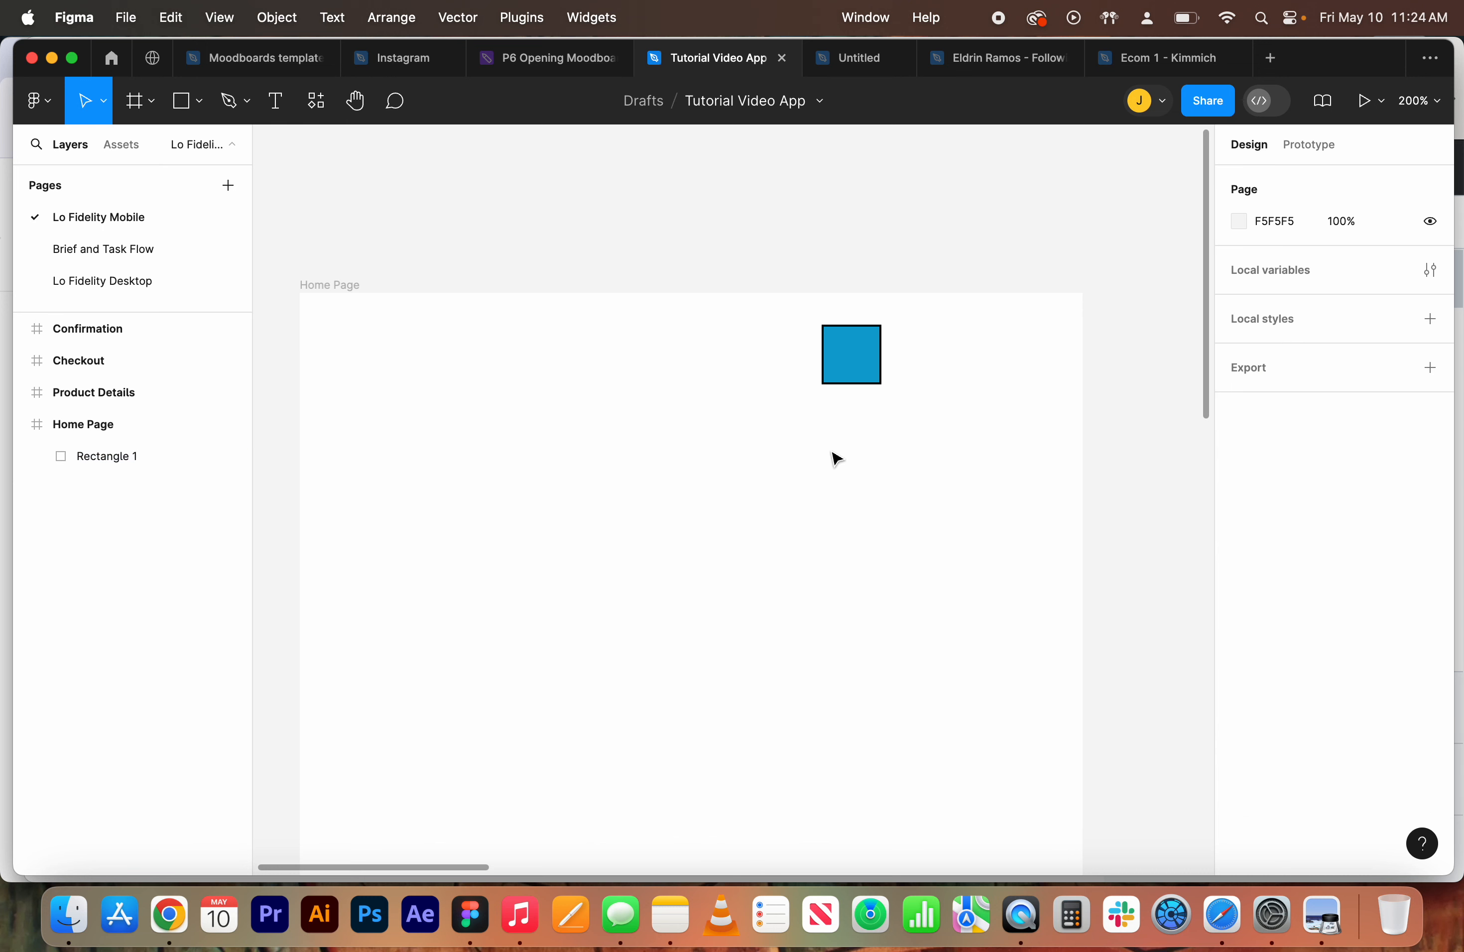
Draw a triangle polygon about 33 × 41 beside the square
left_click(151, 97)
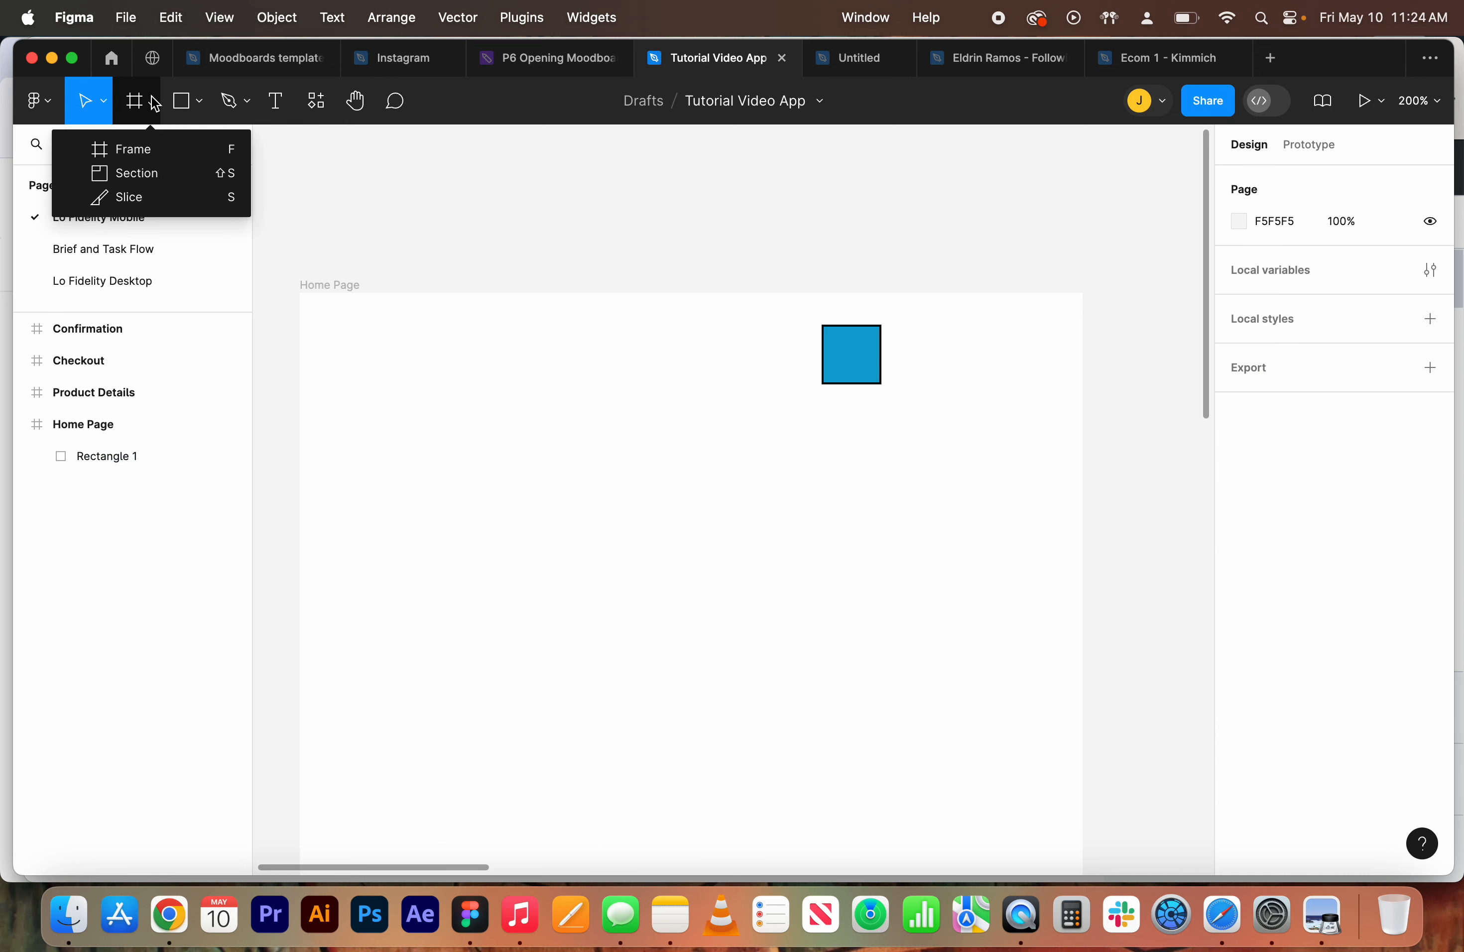
left_click(201, 102)
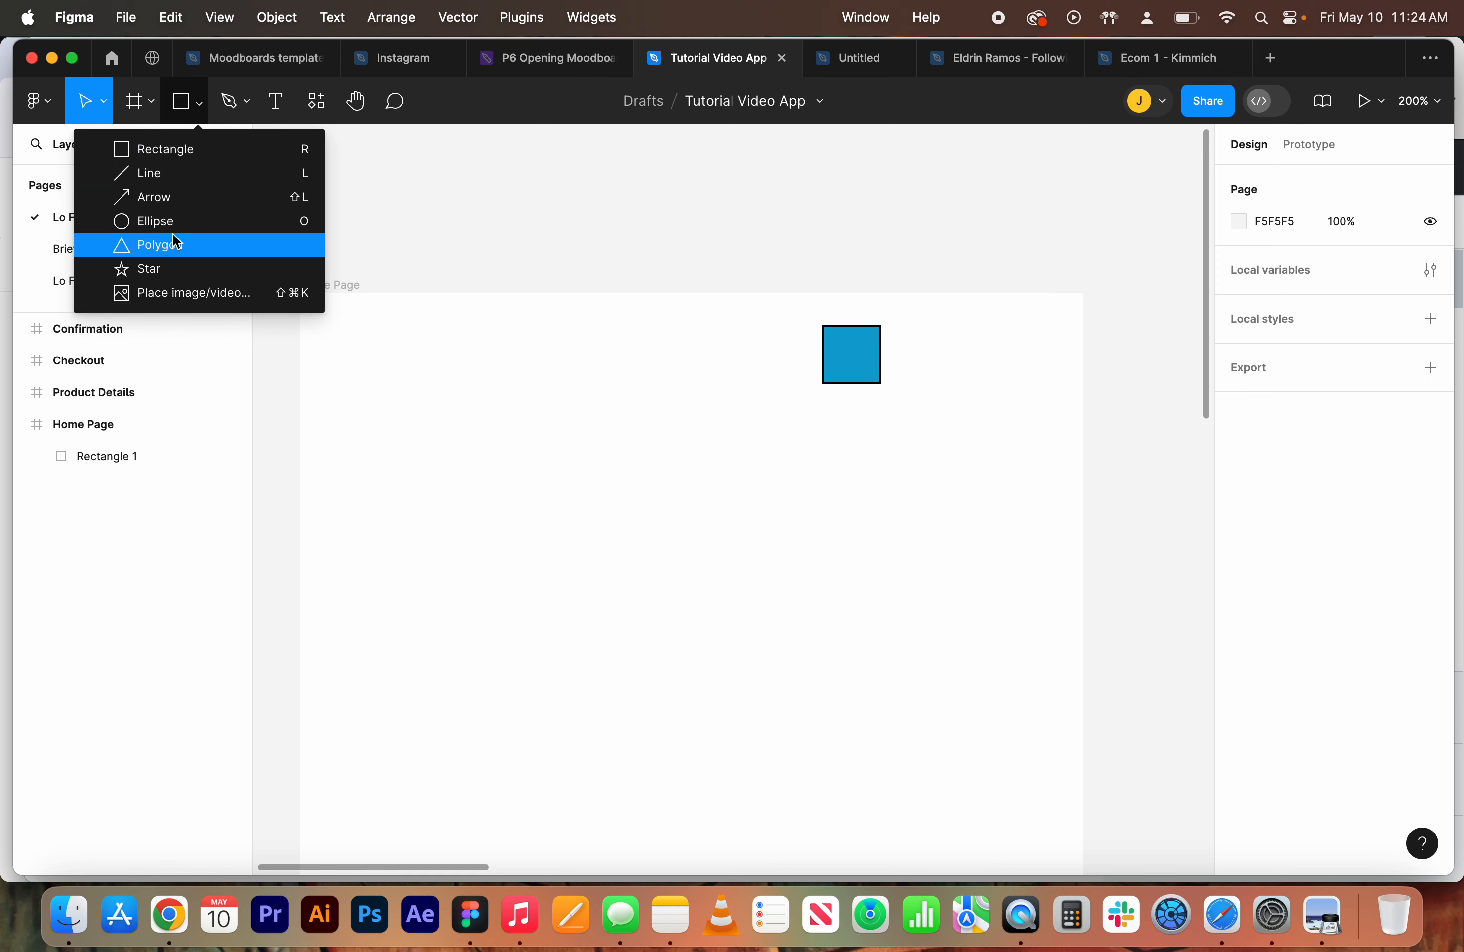
left_click(176, 243)
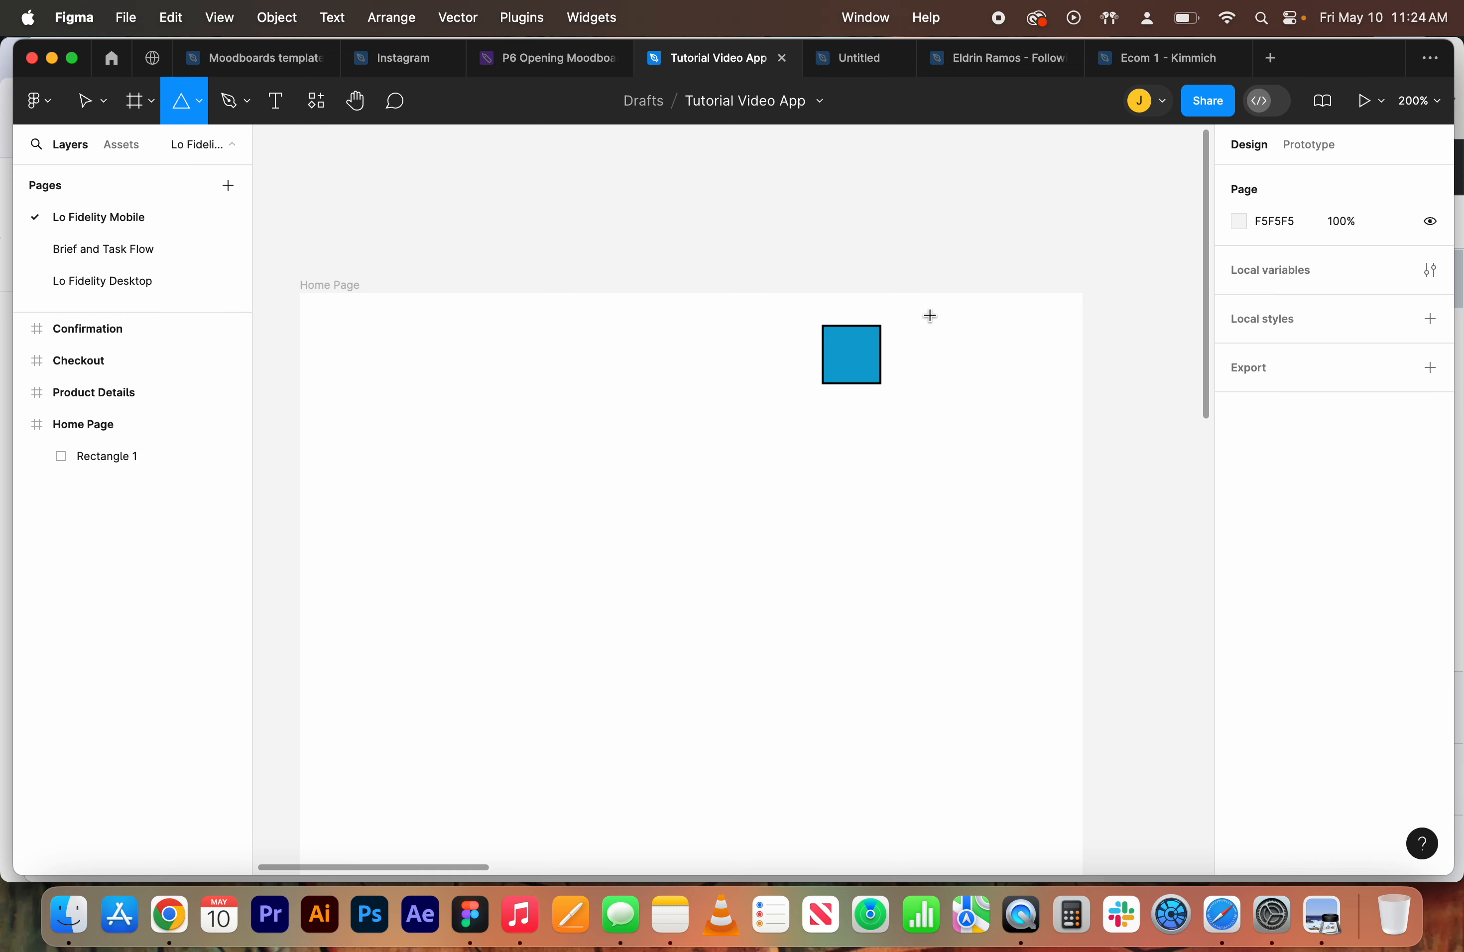
left_click_drag(935, 323, 955, 407)
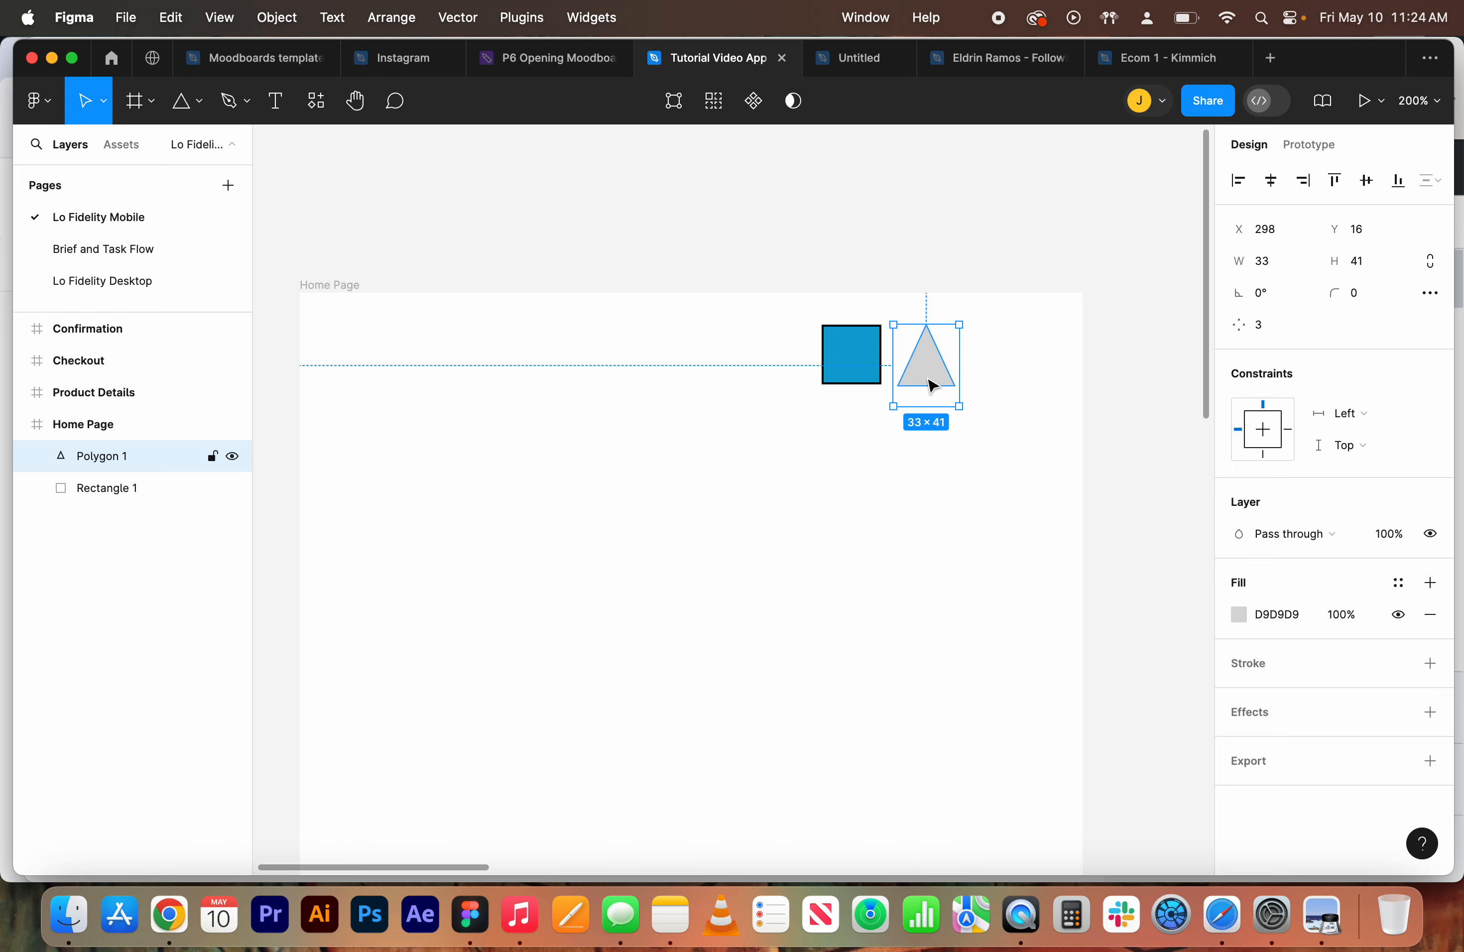
Fill the triangle with the square's blue by sampling it with the eyedropper
left_click(873, 415)
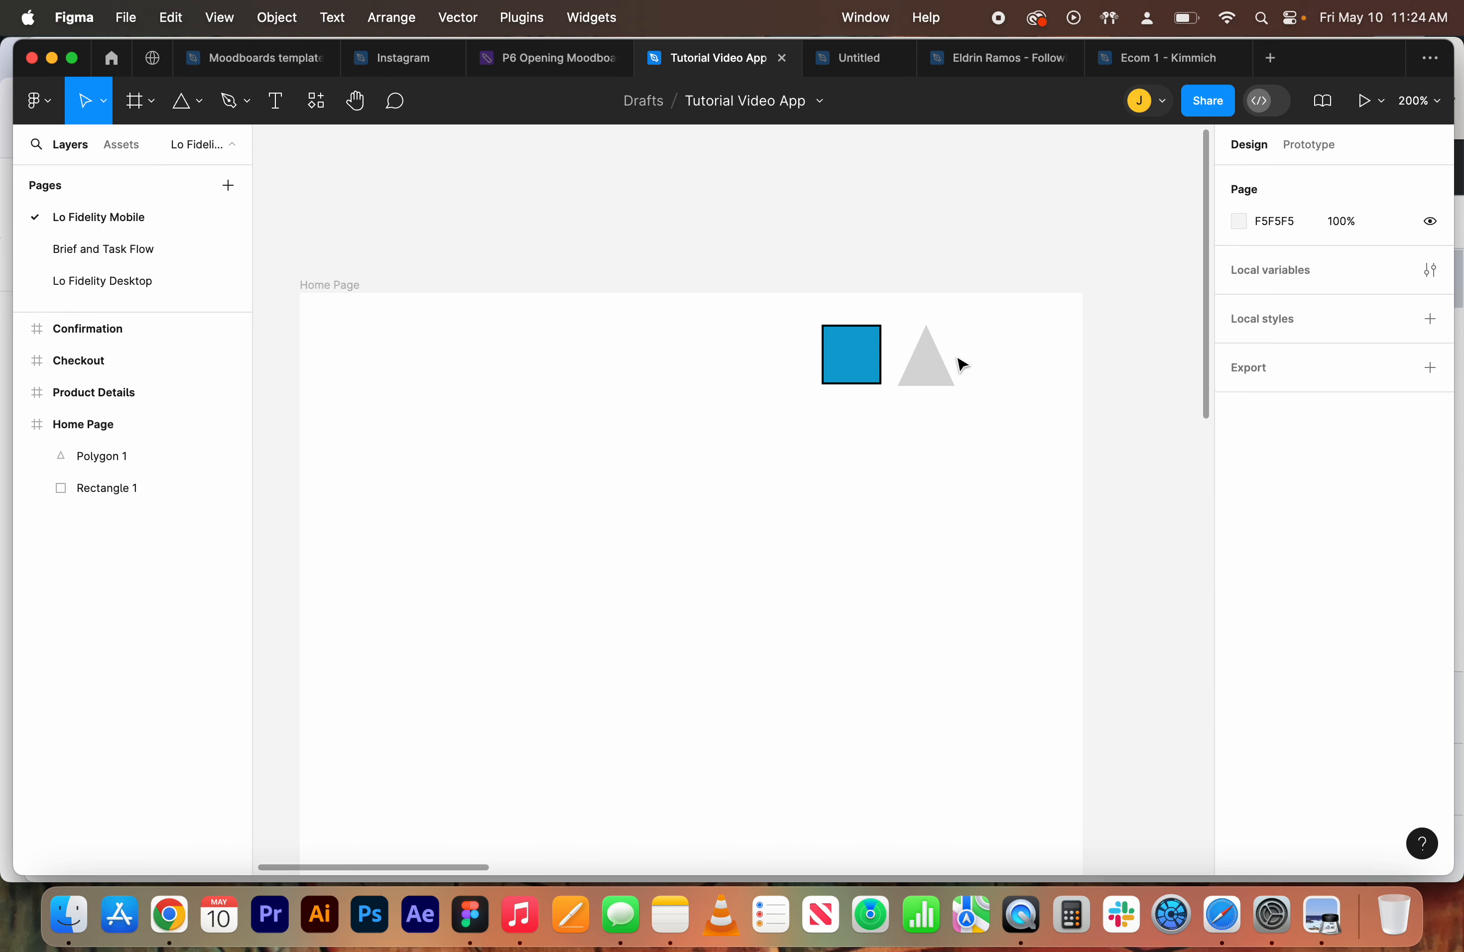
left_click(934, 371)
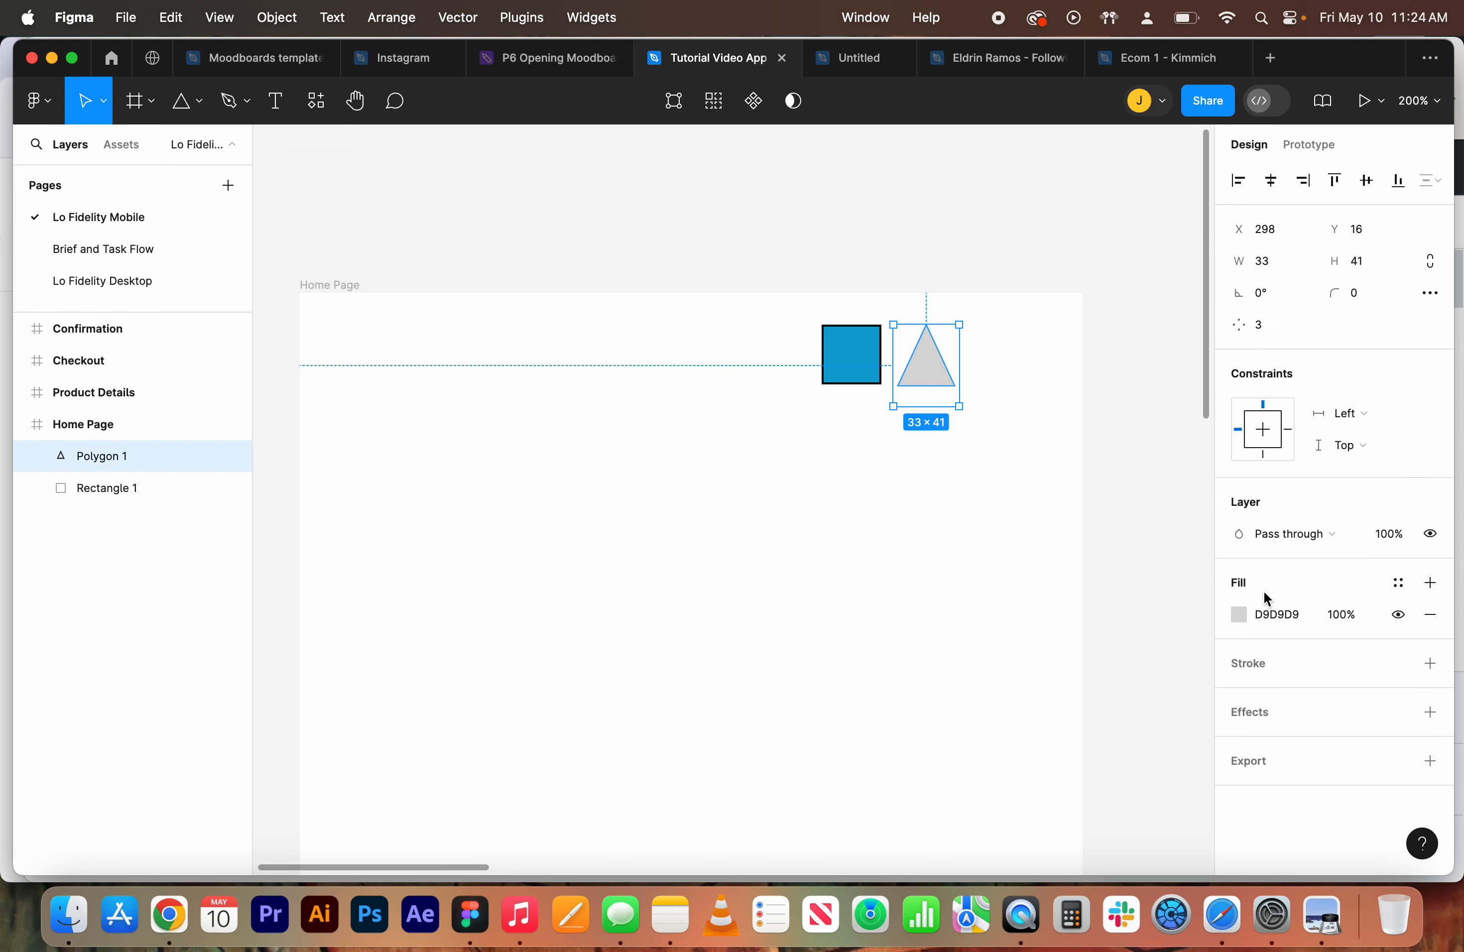
left_click(1240, 617)
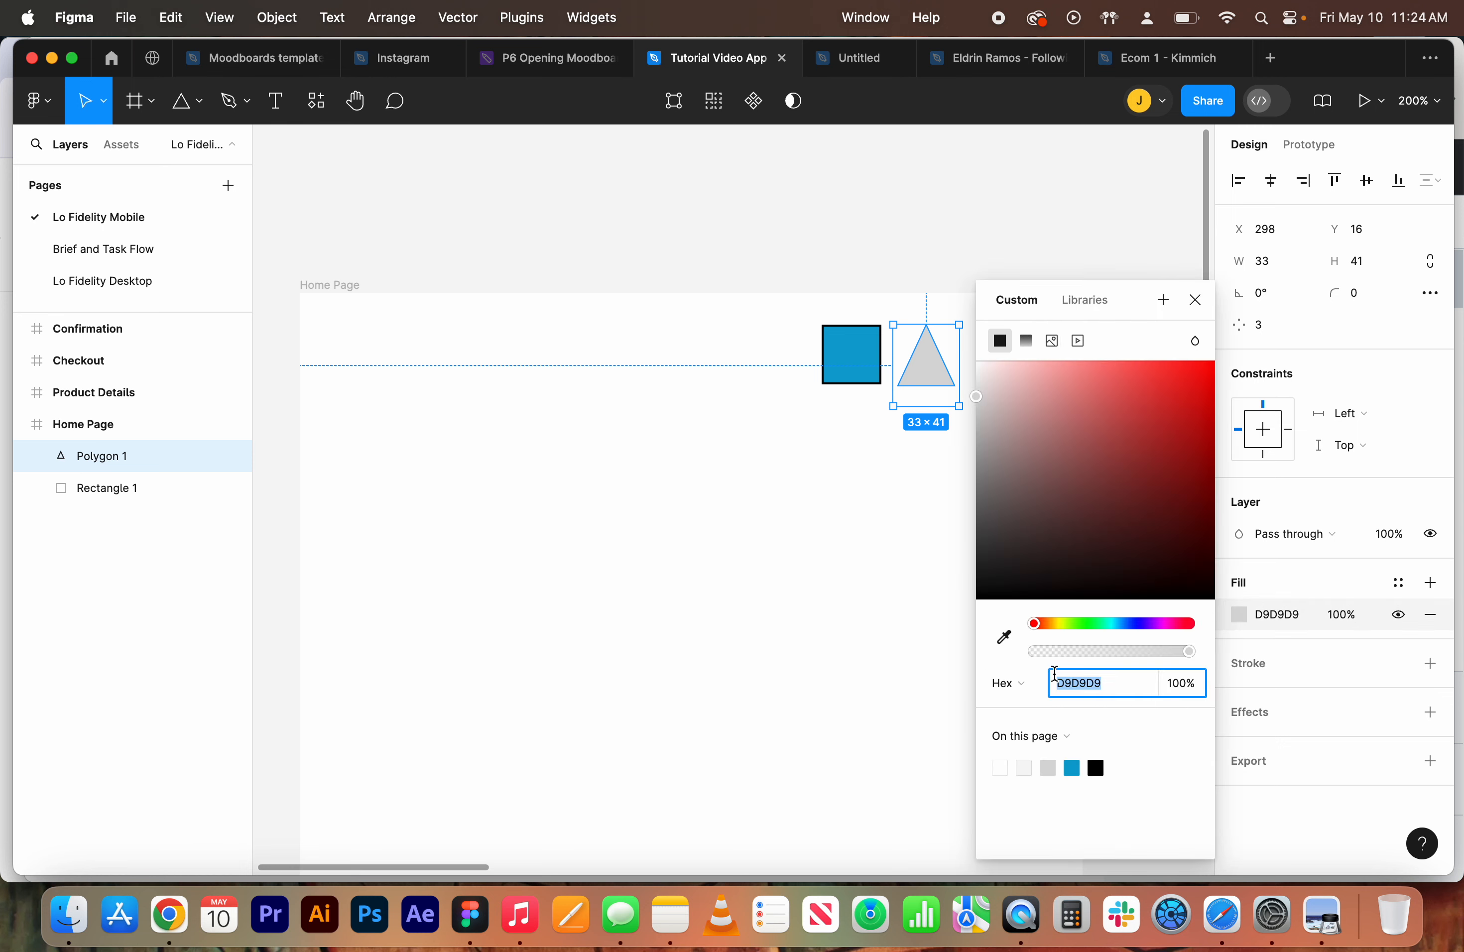
key("BackSpace")
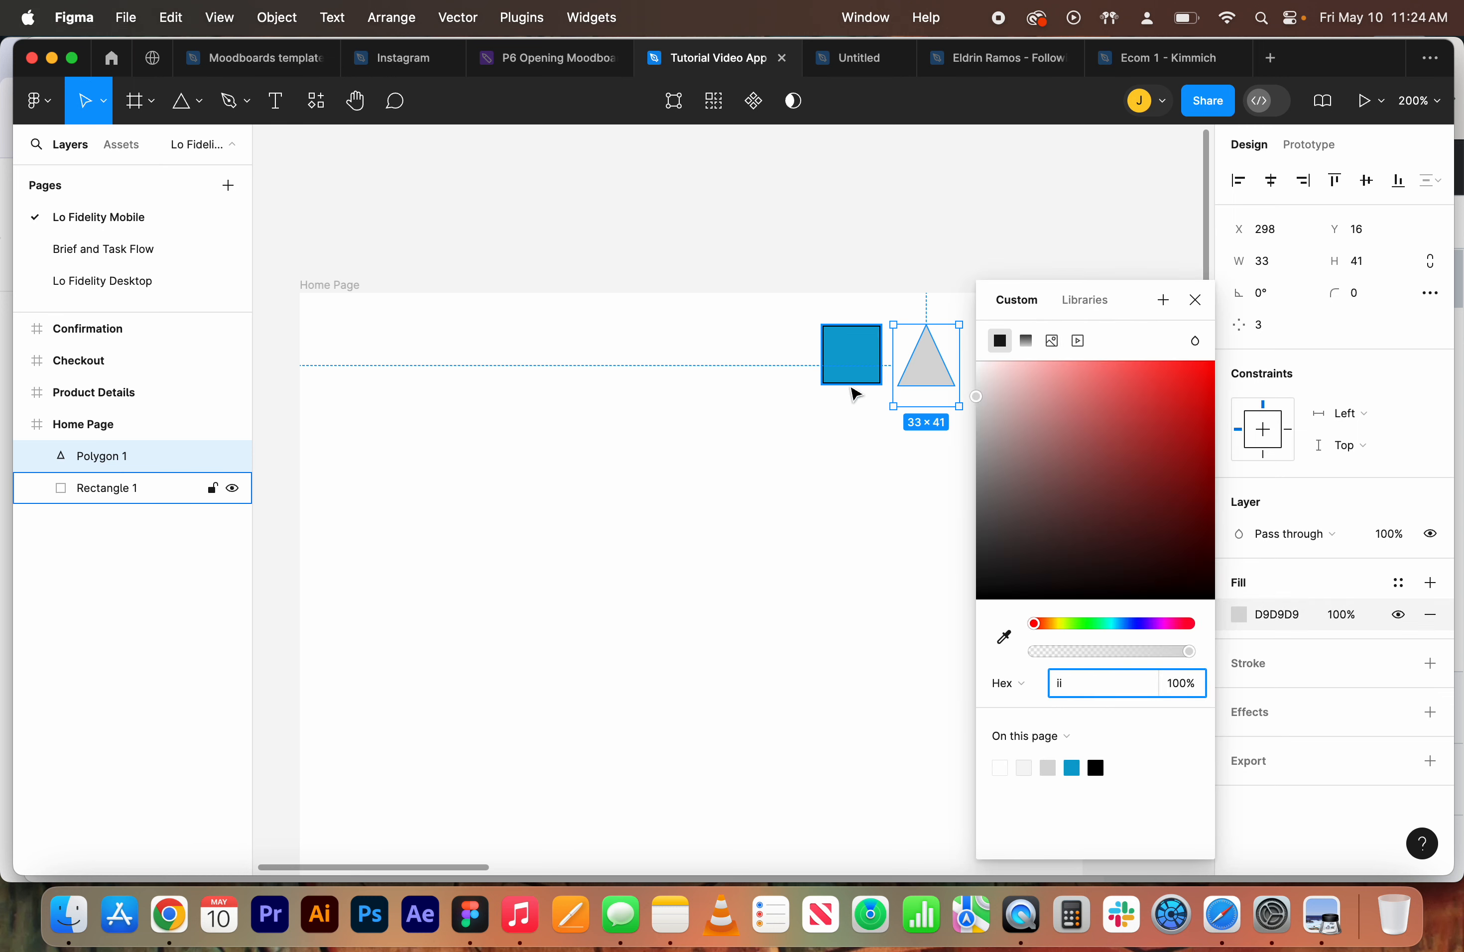
left_click(1005, 645)
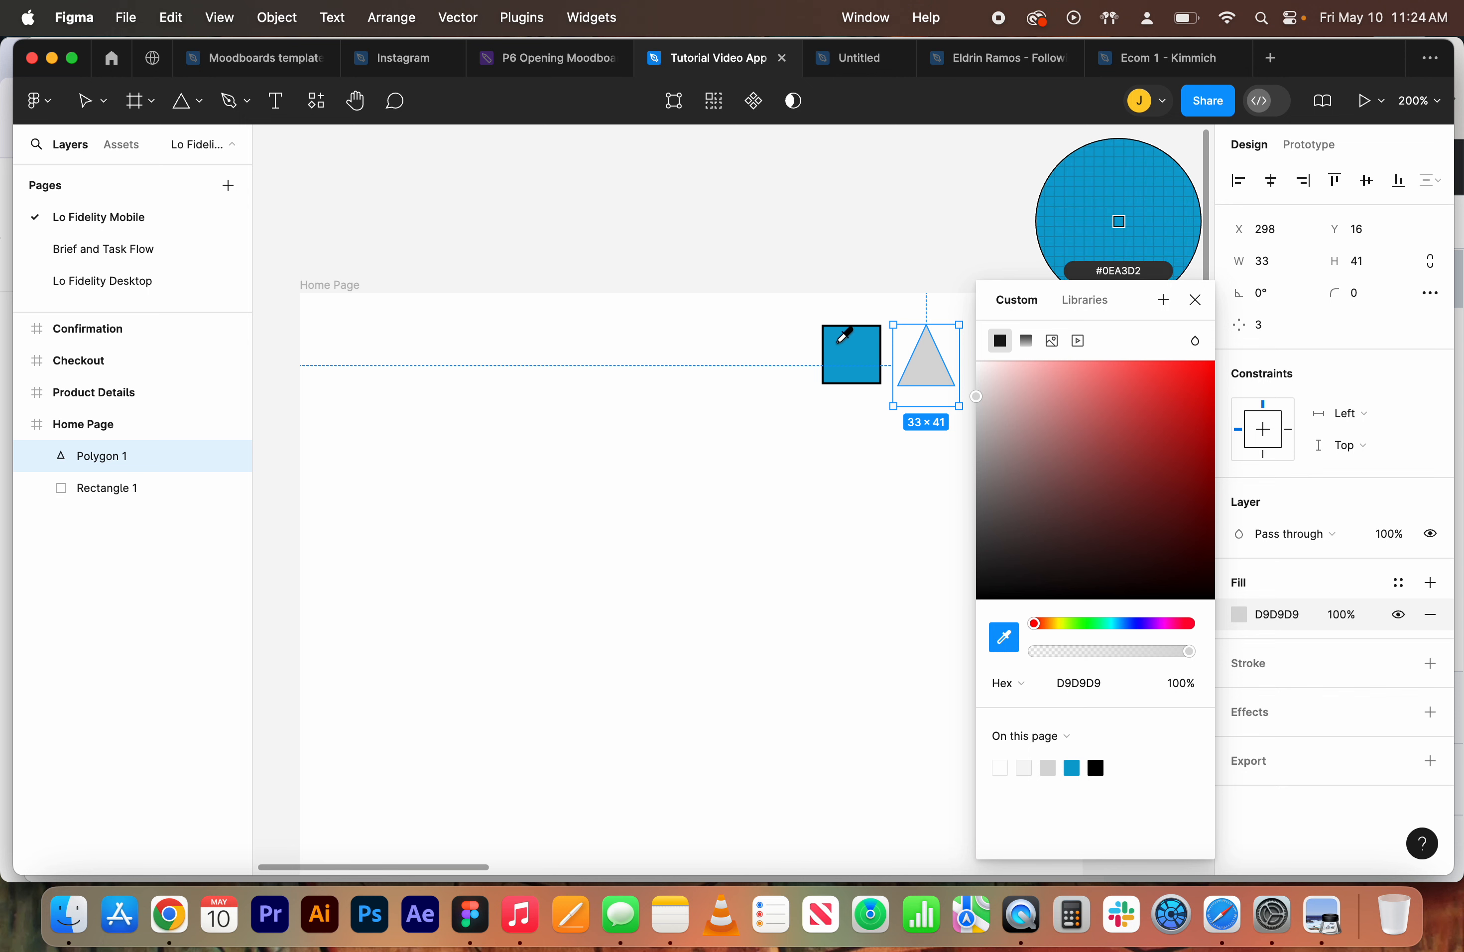
left_click(855, 345)
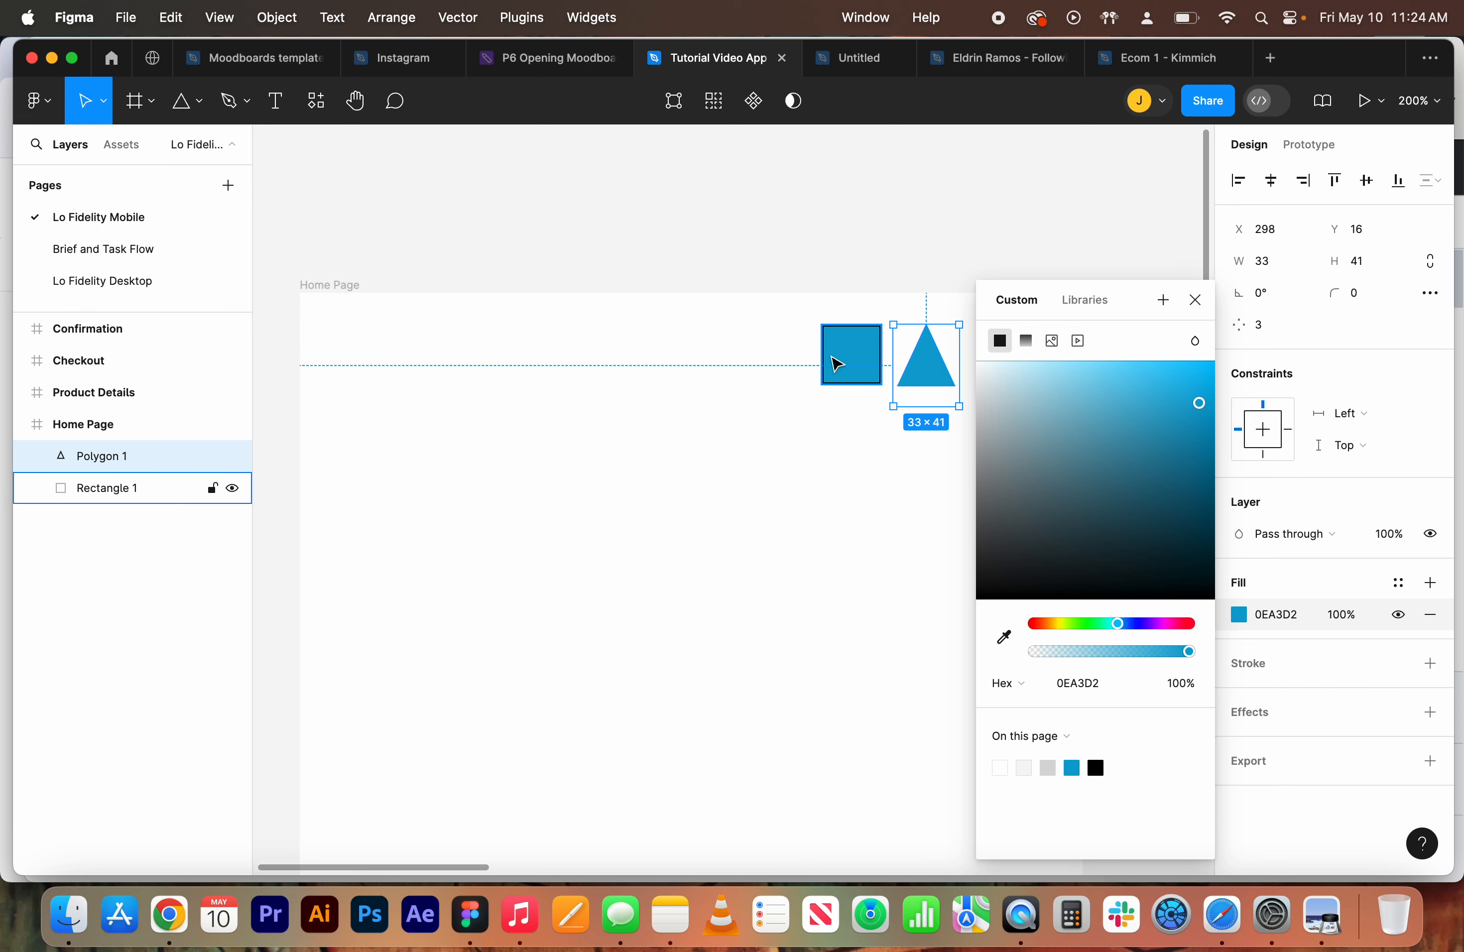
left_click(1196, 301)
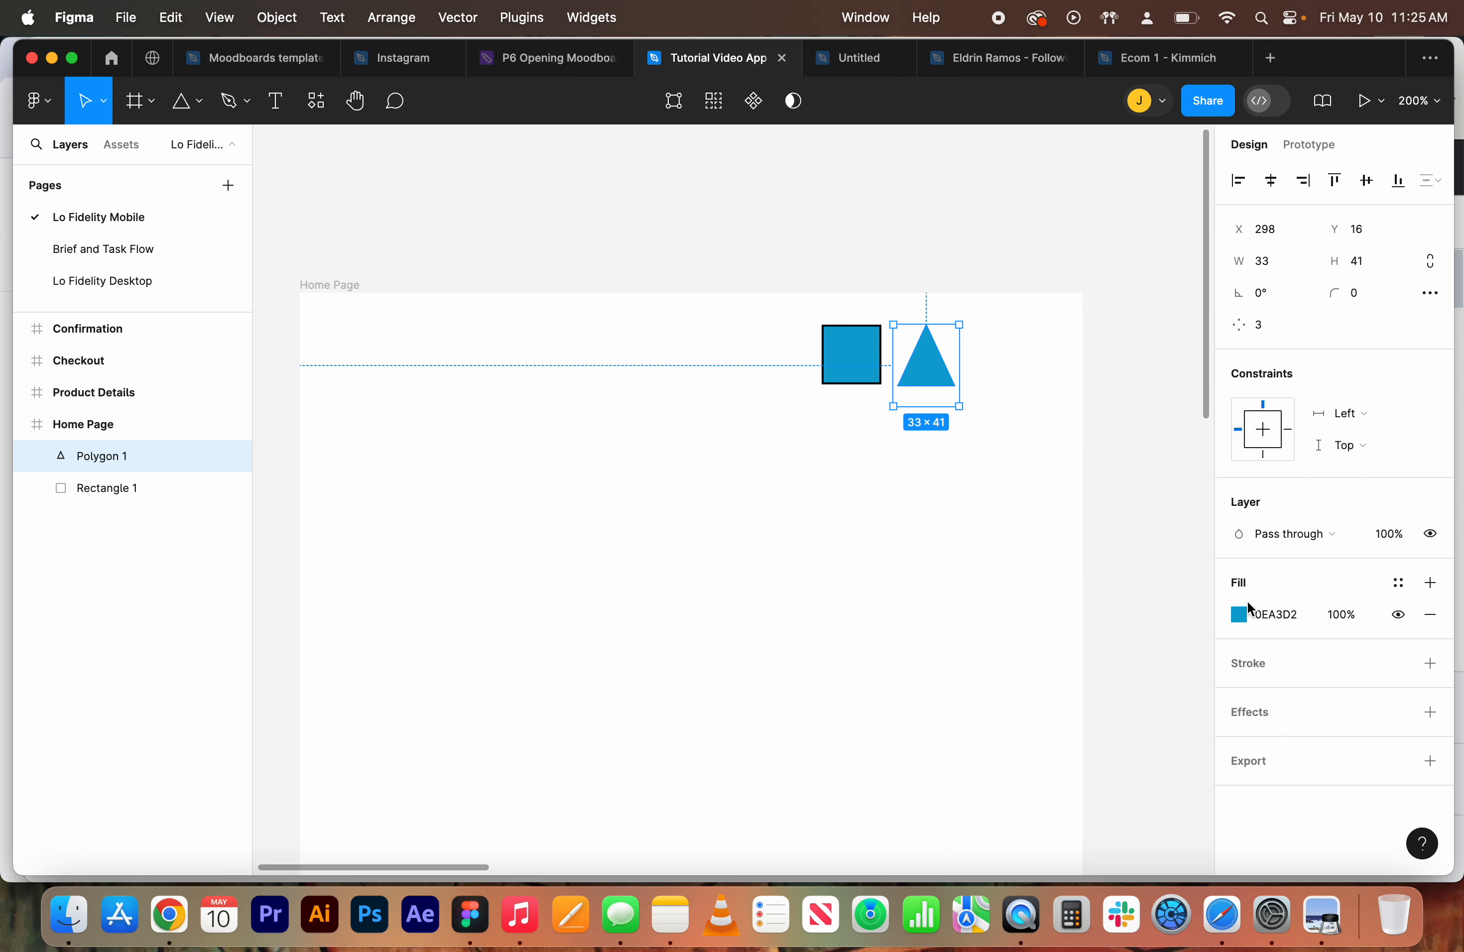
Add a black 1 px stroke to the triangle
left_click(1430, 664)
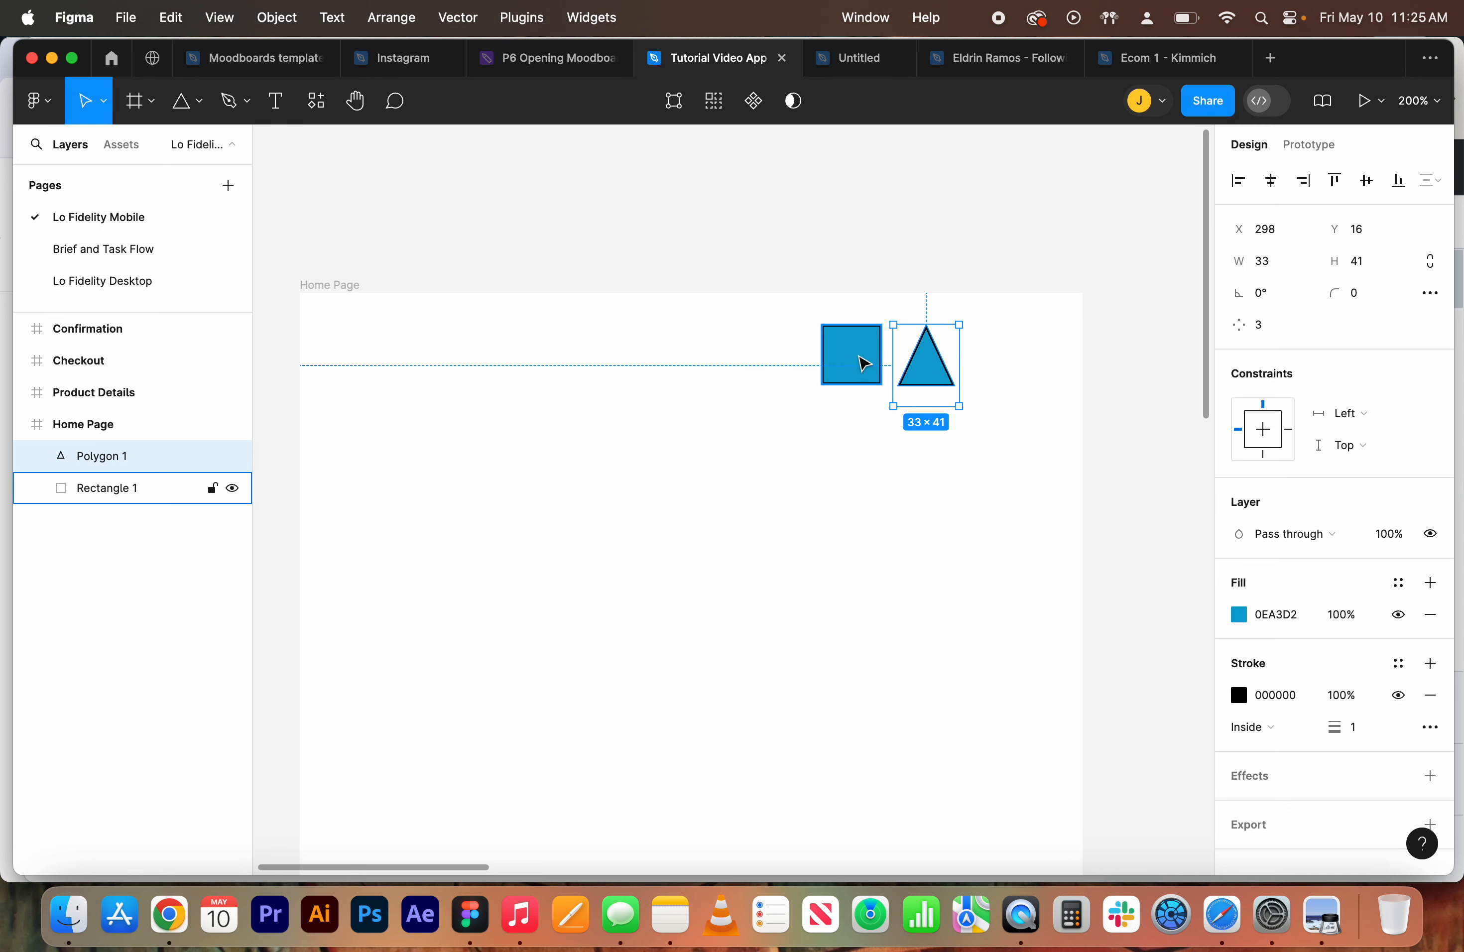
key("super+equal")
left_click_drag(902, 364, 500, 637)
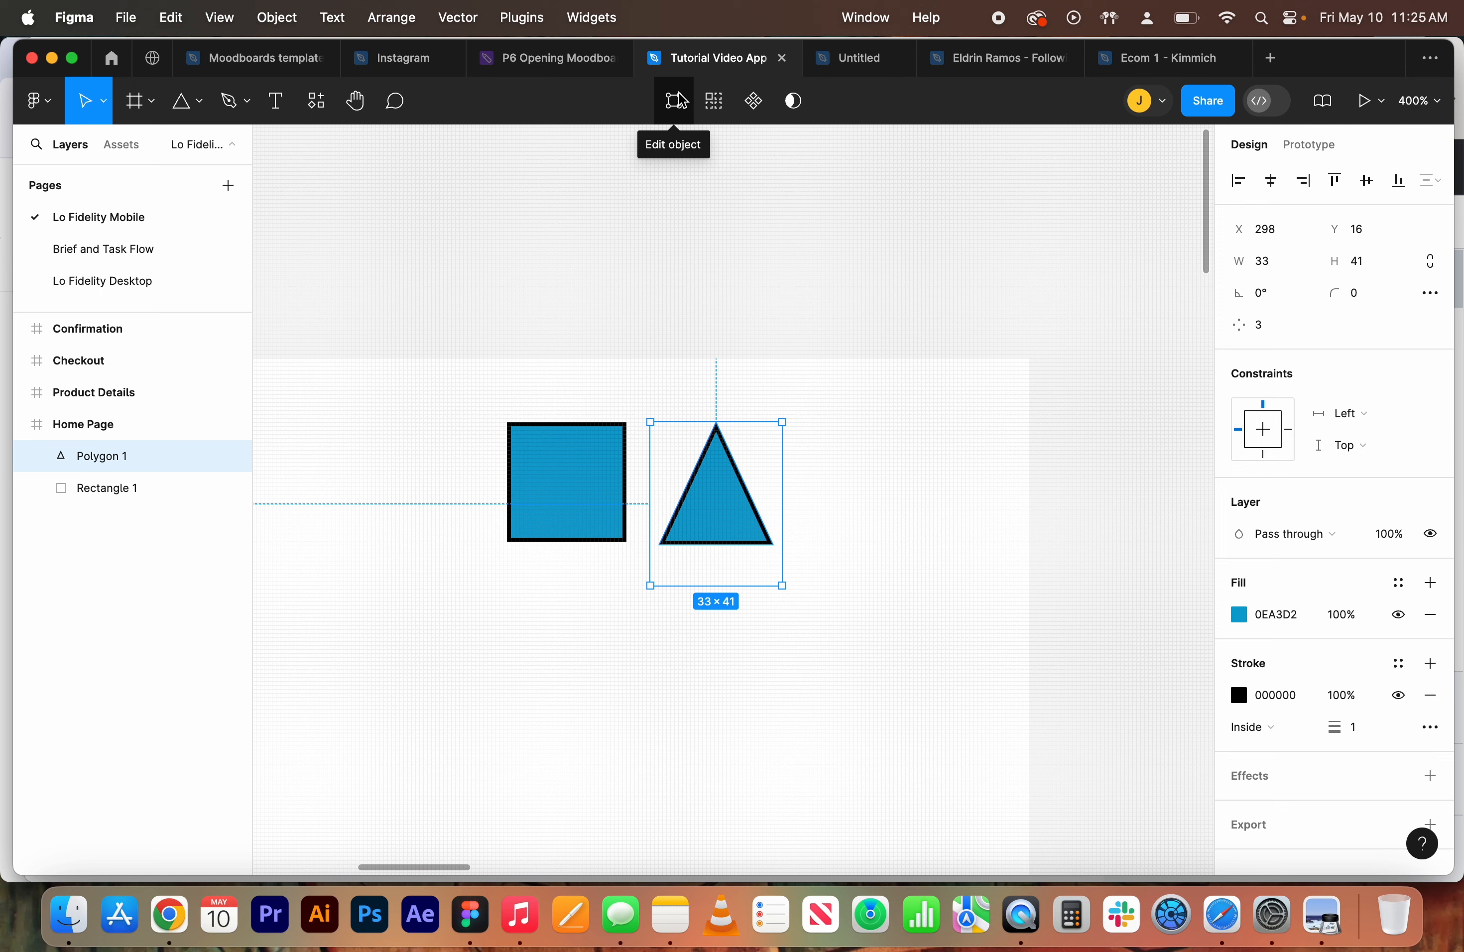
Edit the triangle's vertices, dragging its points outward into an irregular shape, and finish editing
left_click(676, 101)
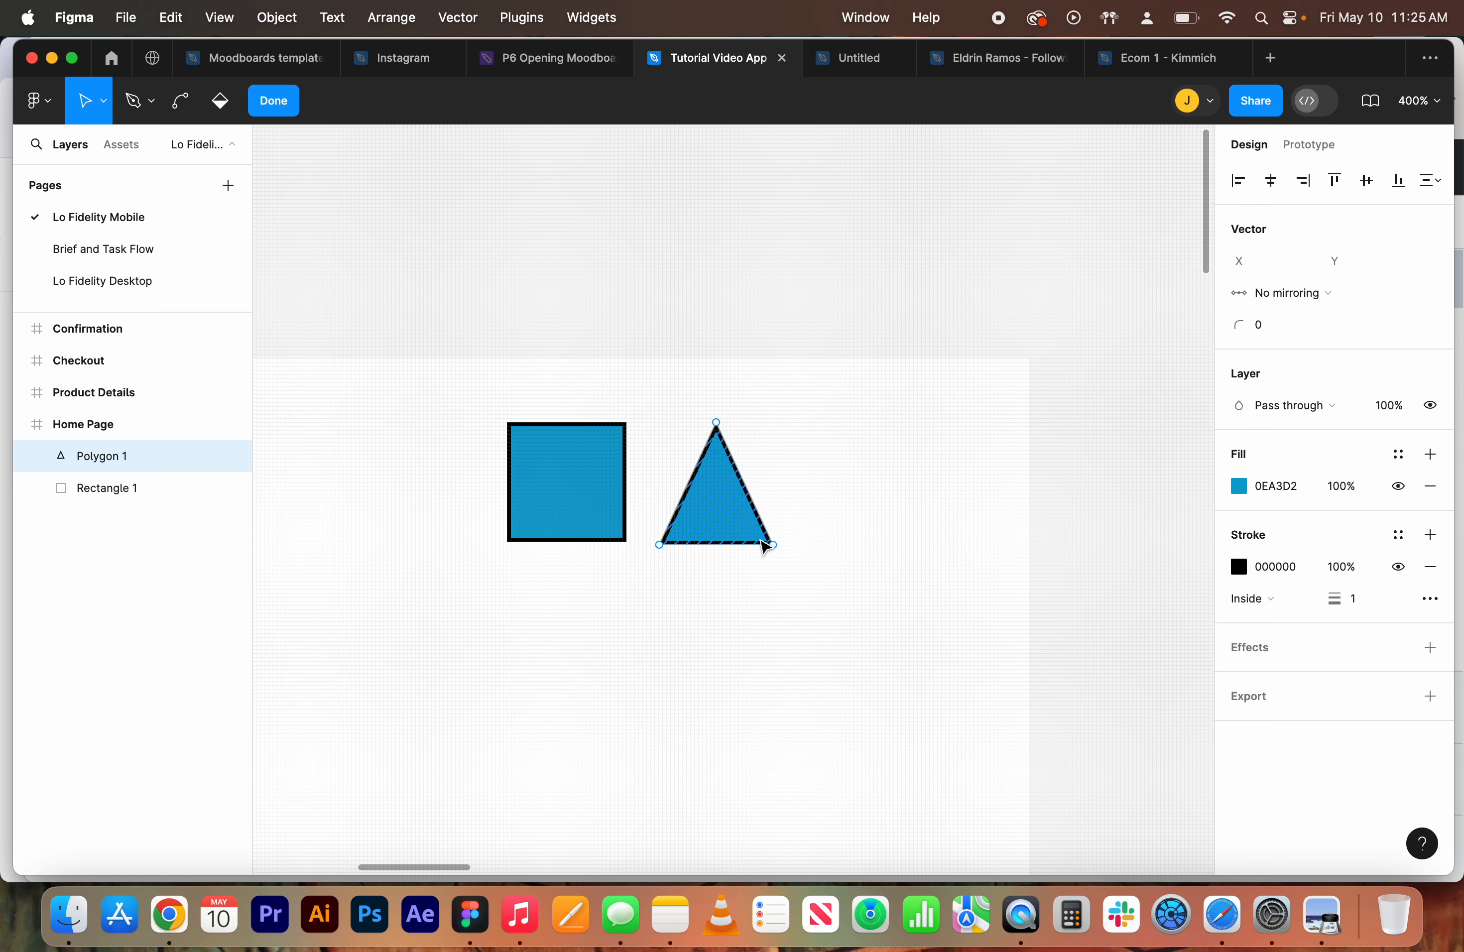
left_click_drag(773, 545, 817, 586)
left_click_drag(763, 503, 478, 685)
left_click_drag(656, 549, 337, 458)
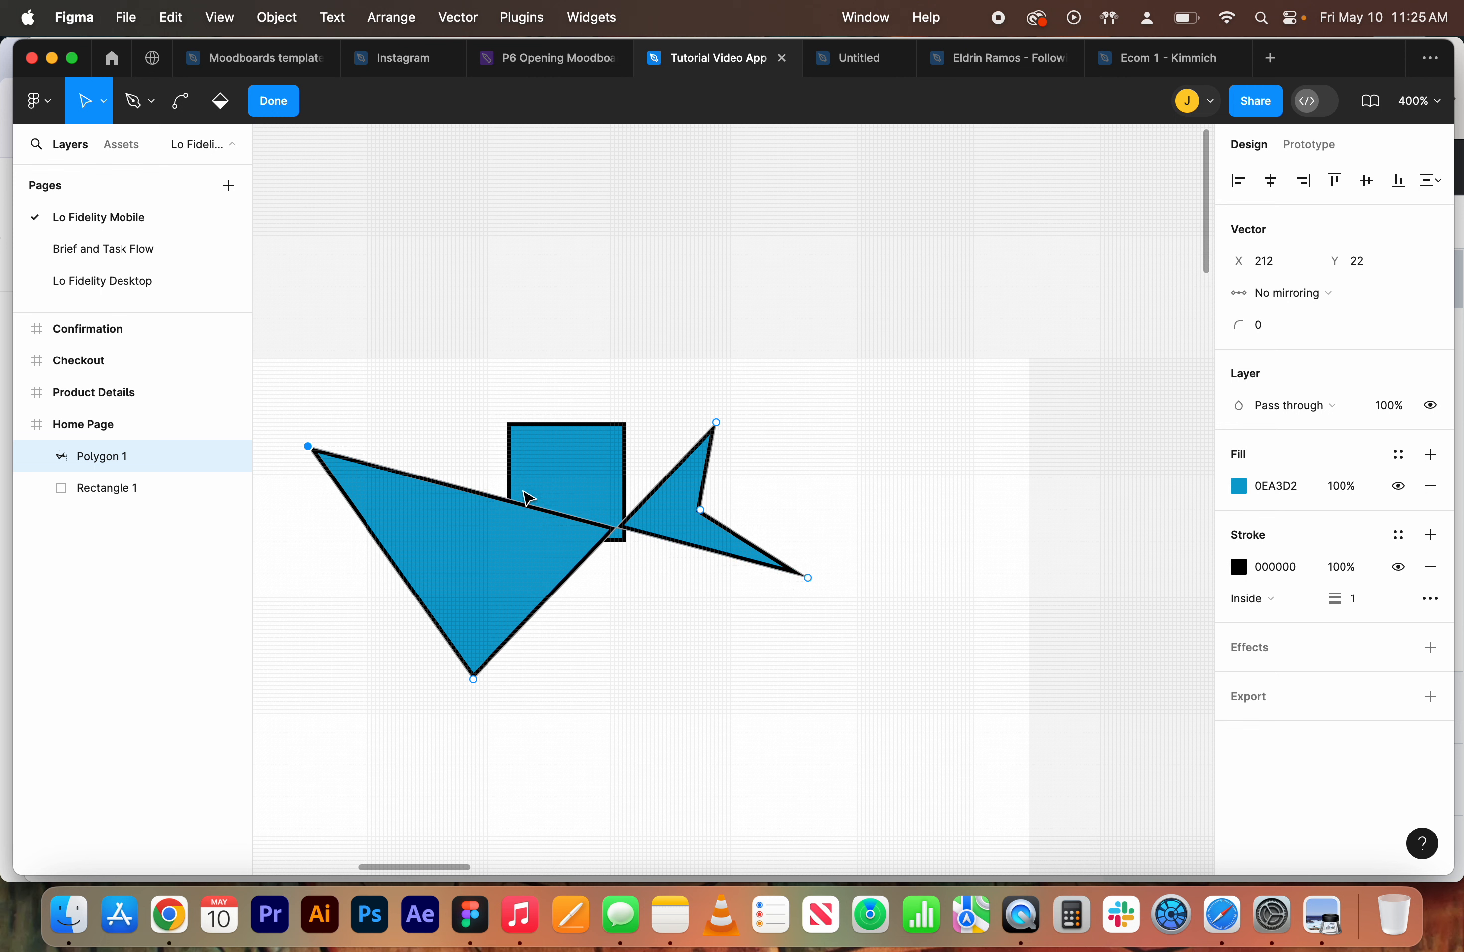
left_click(276, 103)
Move the reshaped polygon slightly and drag the square down below it
left_click_drag(454, 556, 492, 624)
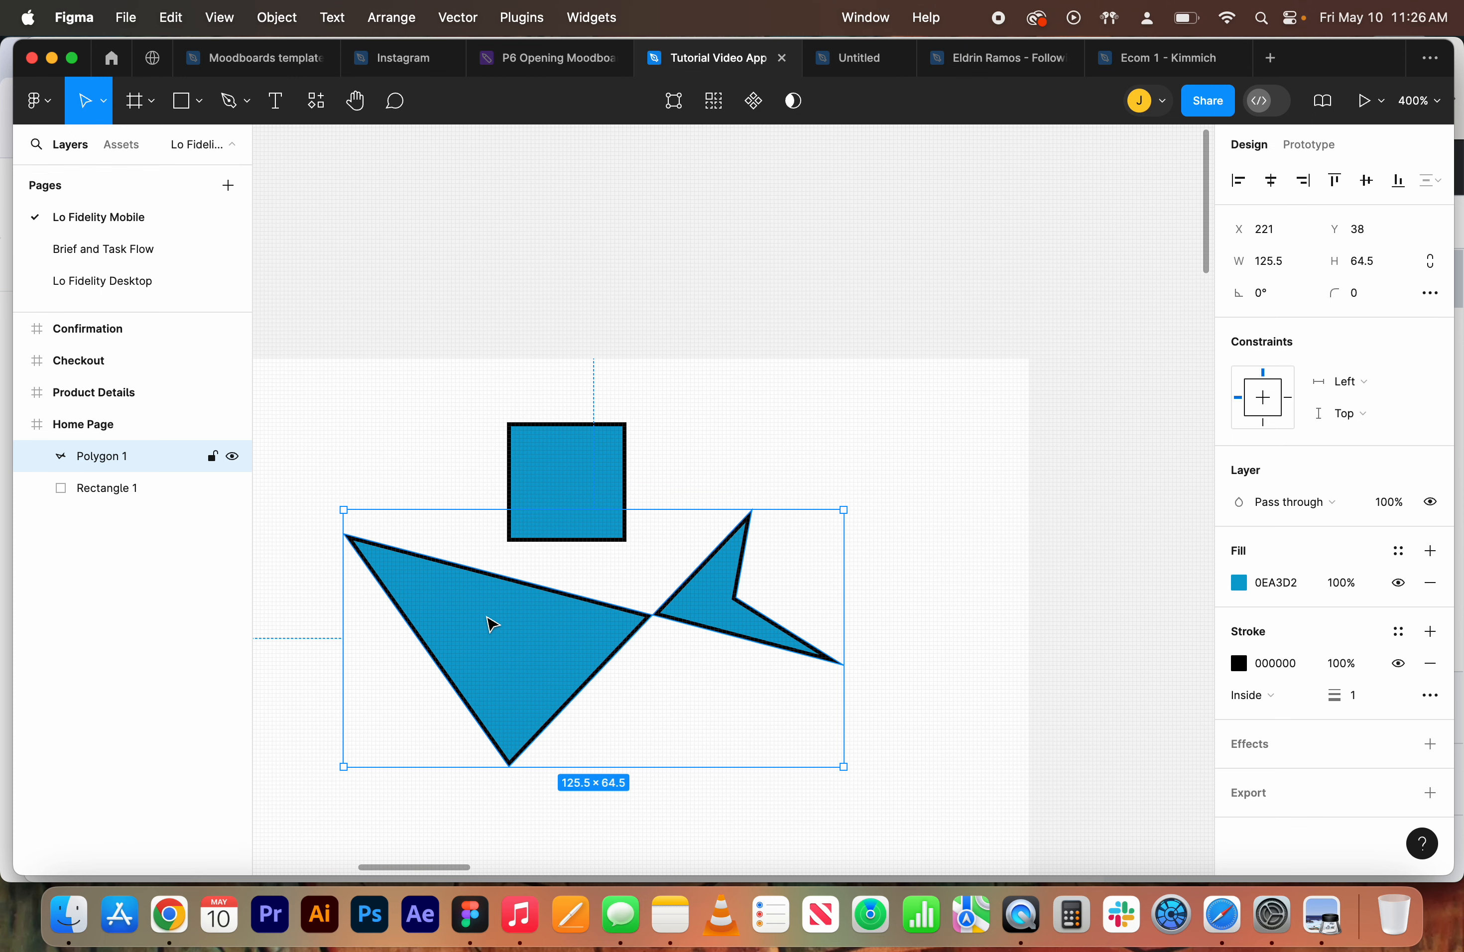
scroll(508, 617, "down", 5)
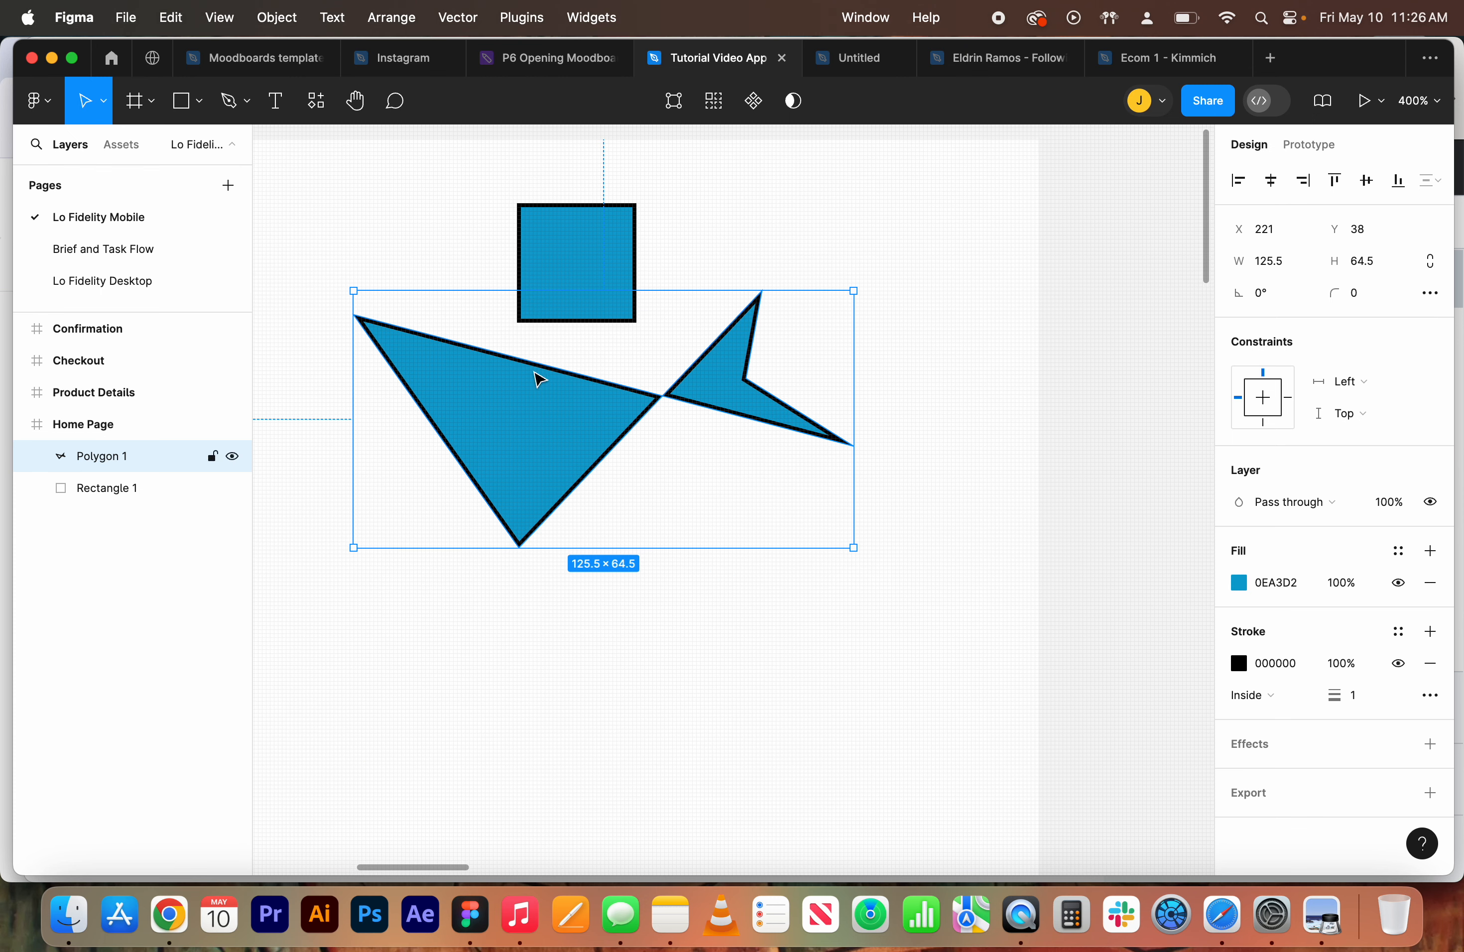
left_click_drag(560, 300, 507, 775)
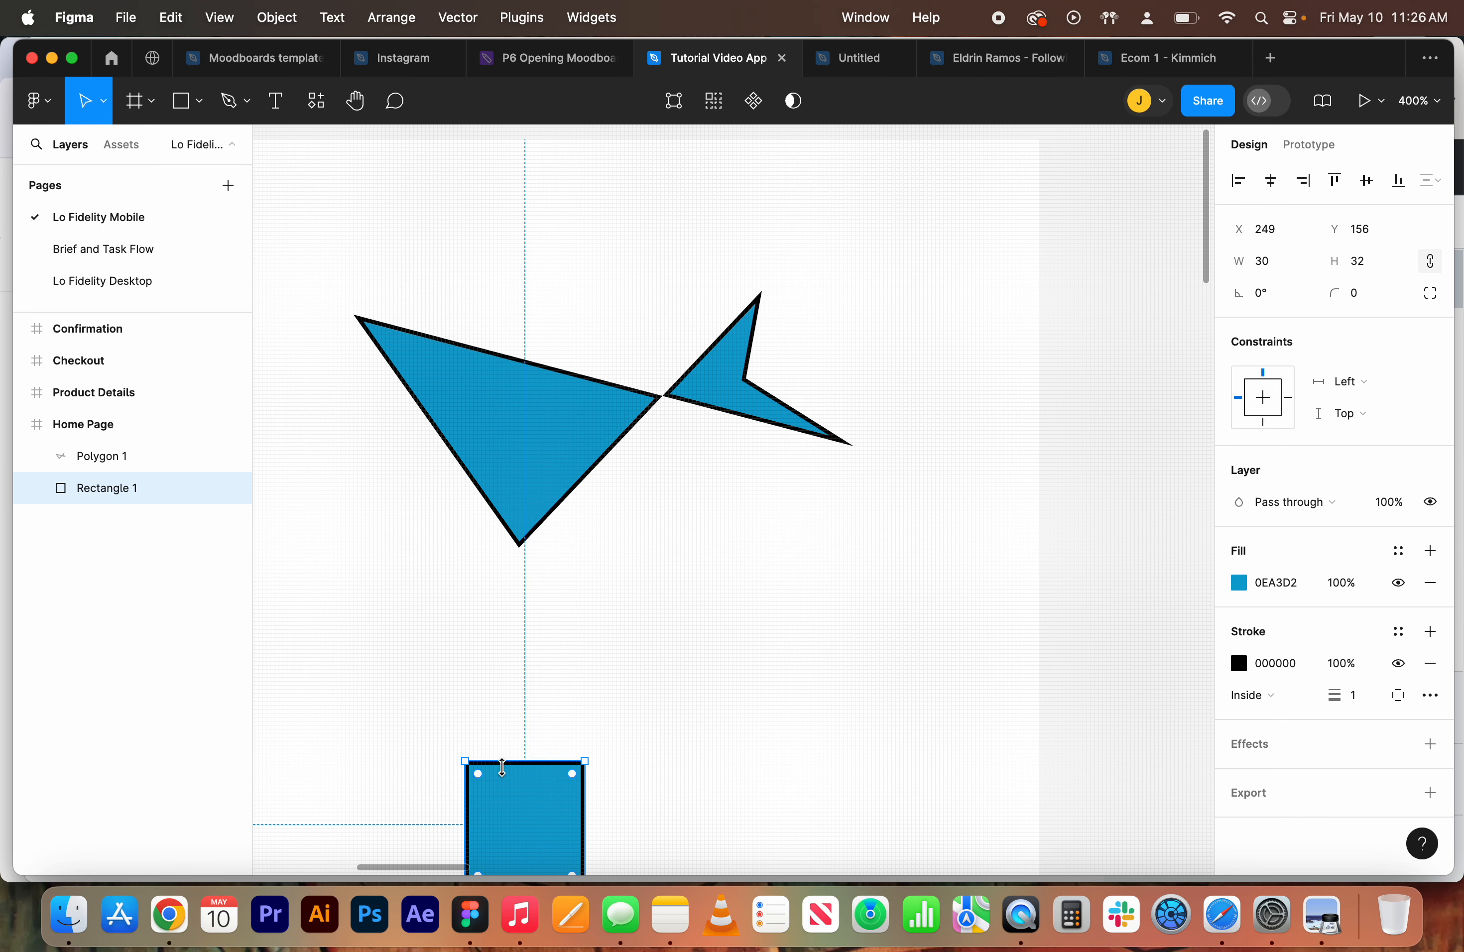
Reposition the square and stretch it into a rectangle about 119 × 48
scroll(507, 775, "down", 8)
left_click_drag(532, 212, 431, 424)
left_click_drag(498, 507, 840, 563)
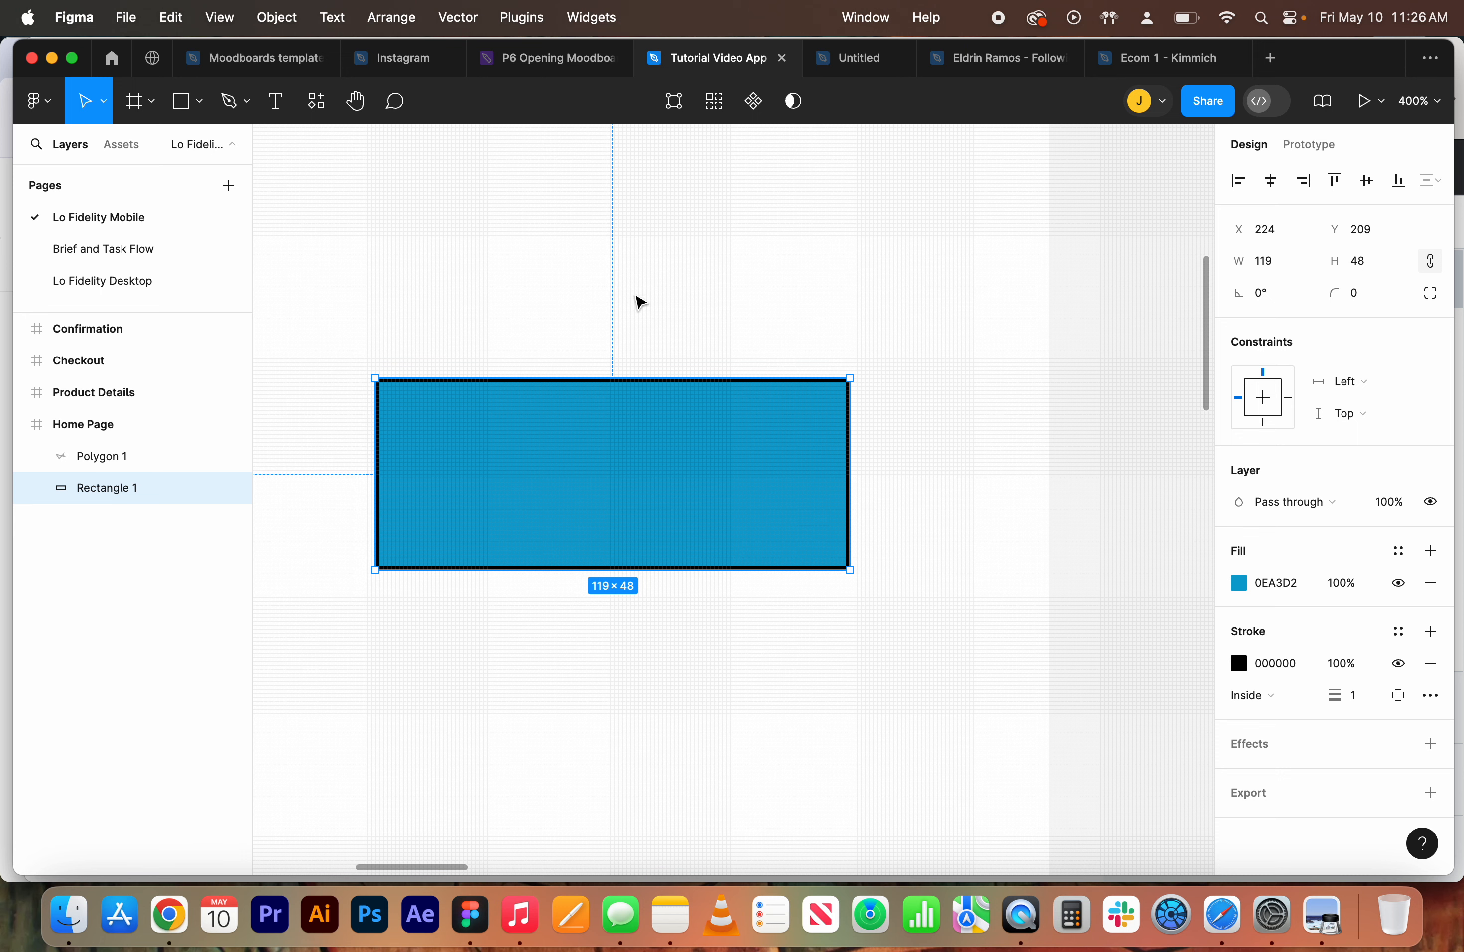
Create a text box inside the rectangle and enter the text Product
left_click(277, 105)
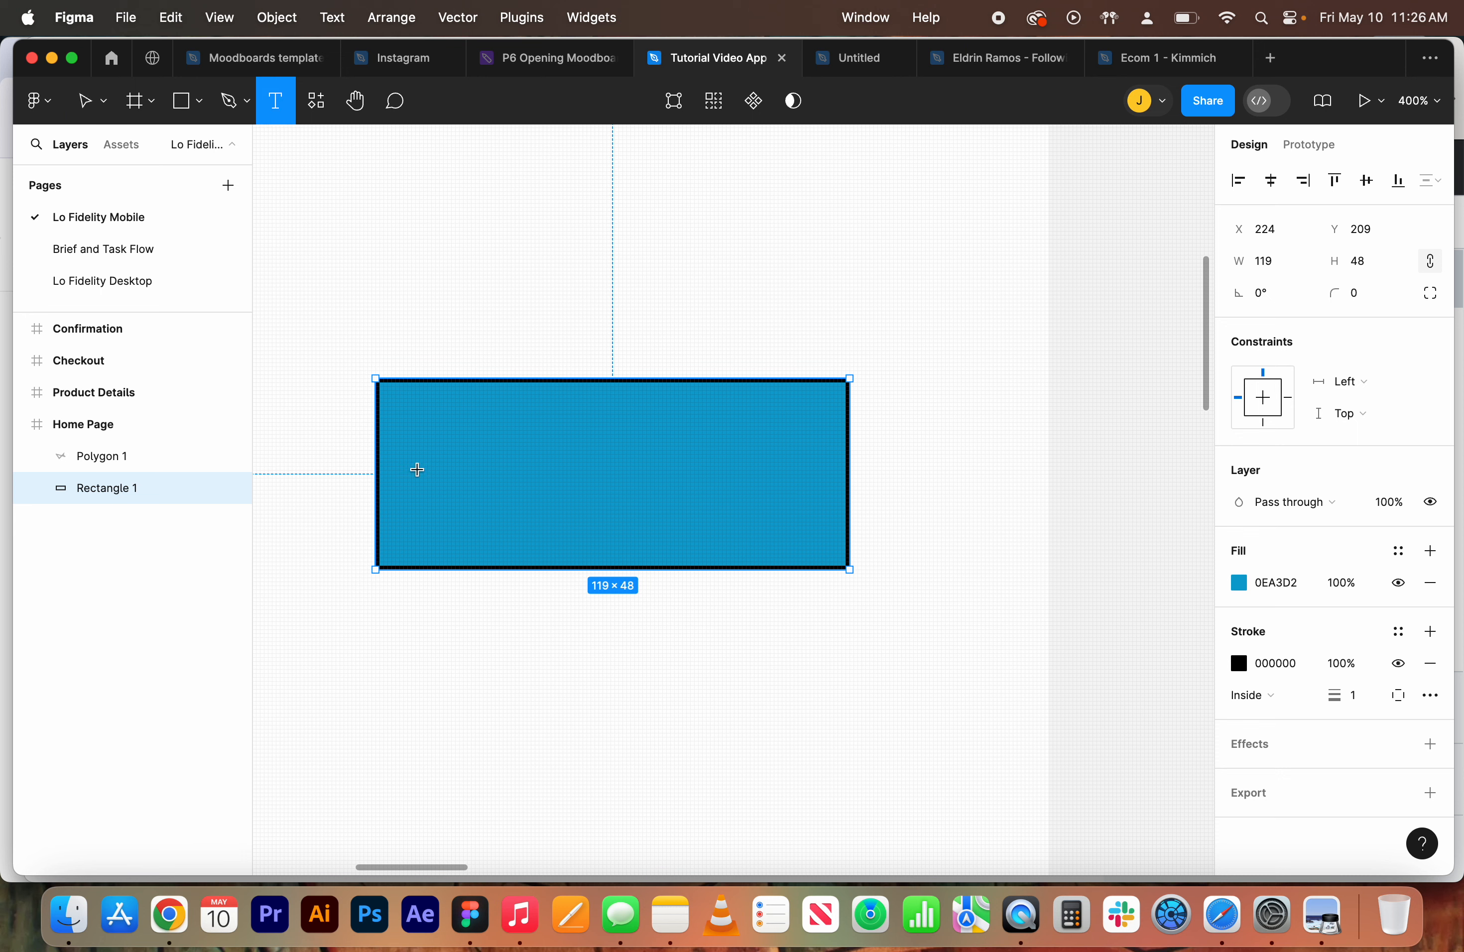
left_click_drag(435, 466, 794, 531)
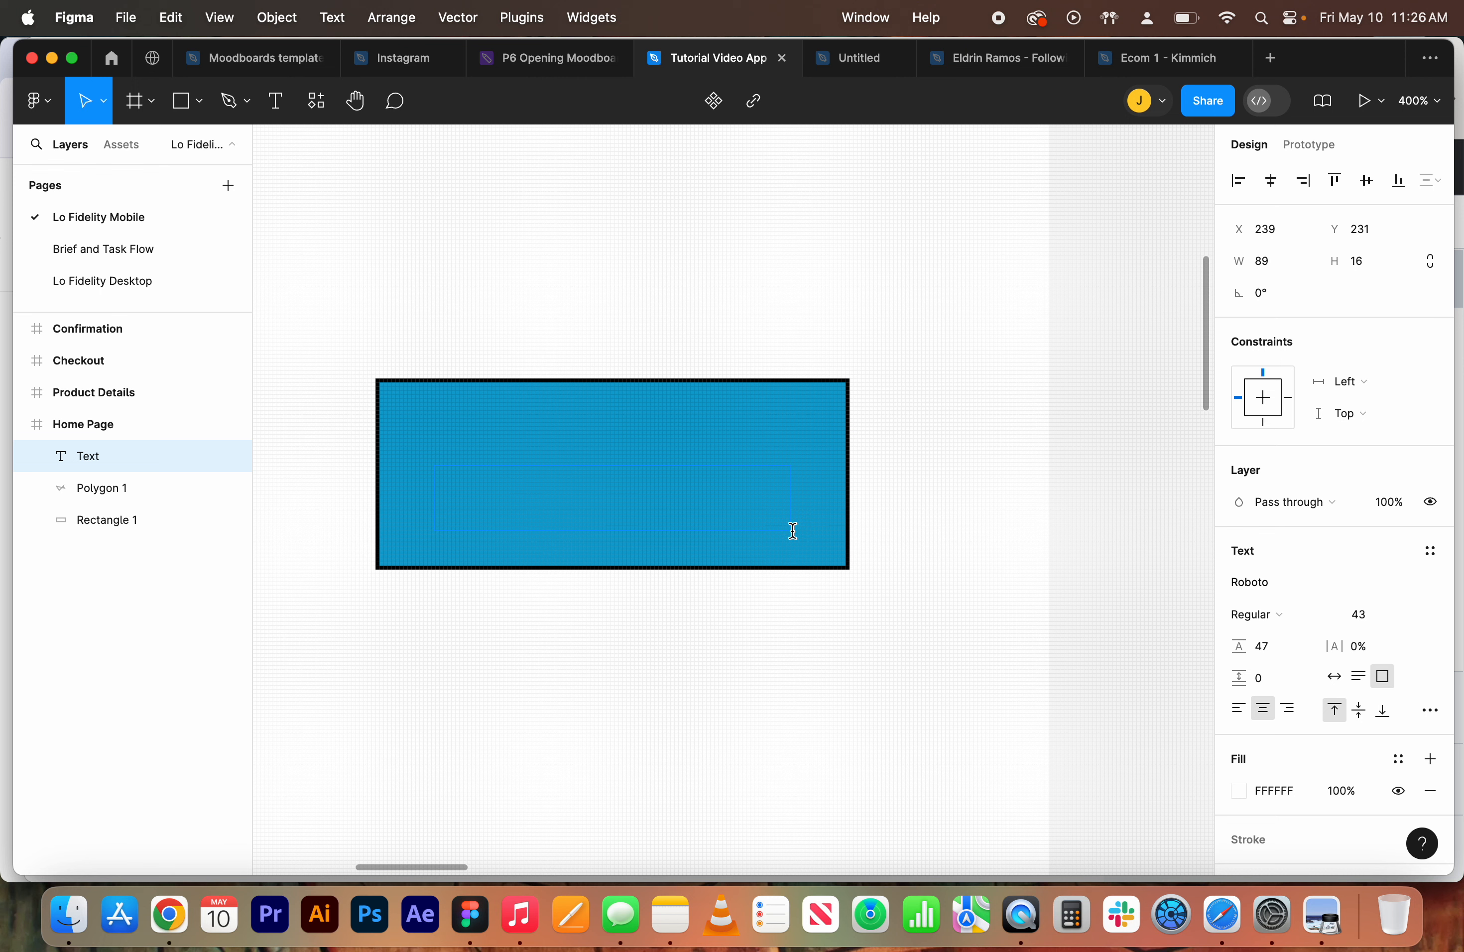
type("Product")
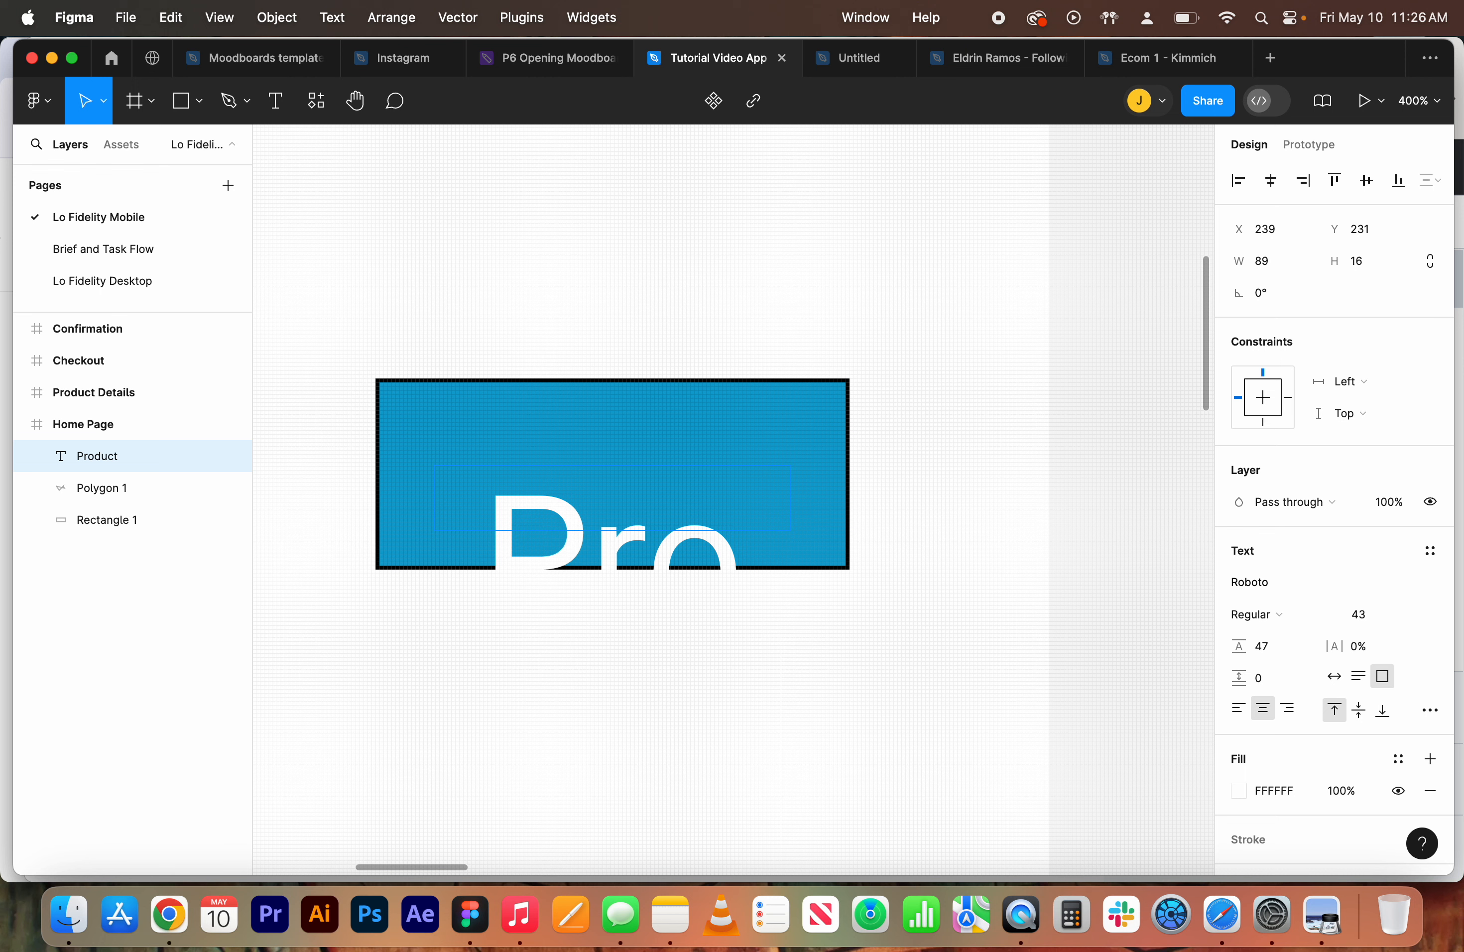
Select all the text and set its font size to 27
key("super+a")
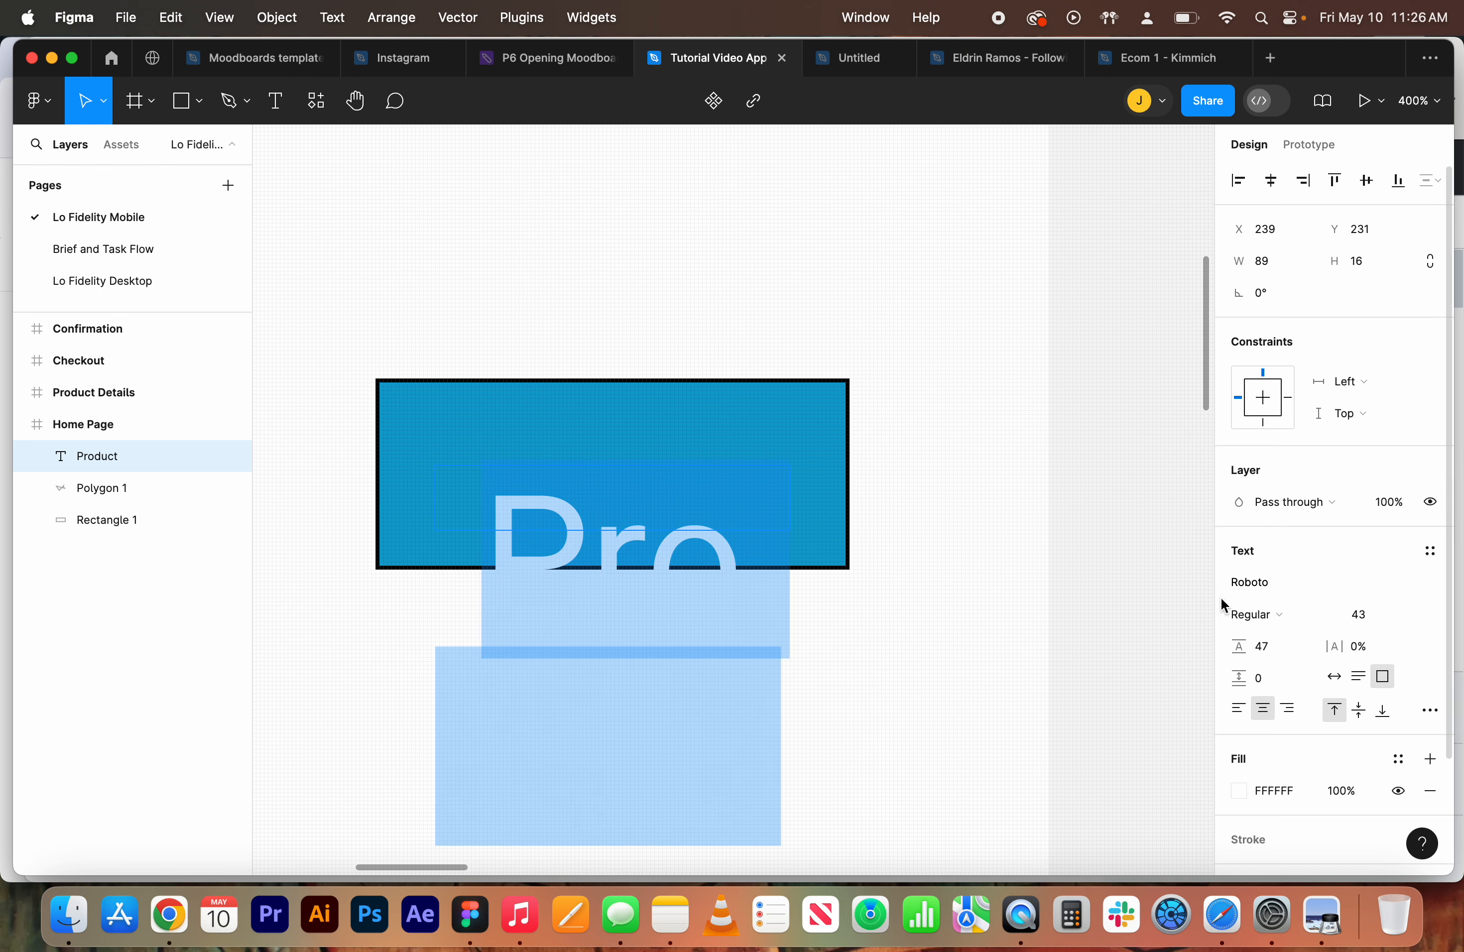
left_click(1373, 615)
type("27")
key("Return")
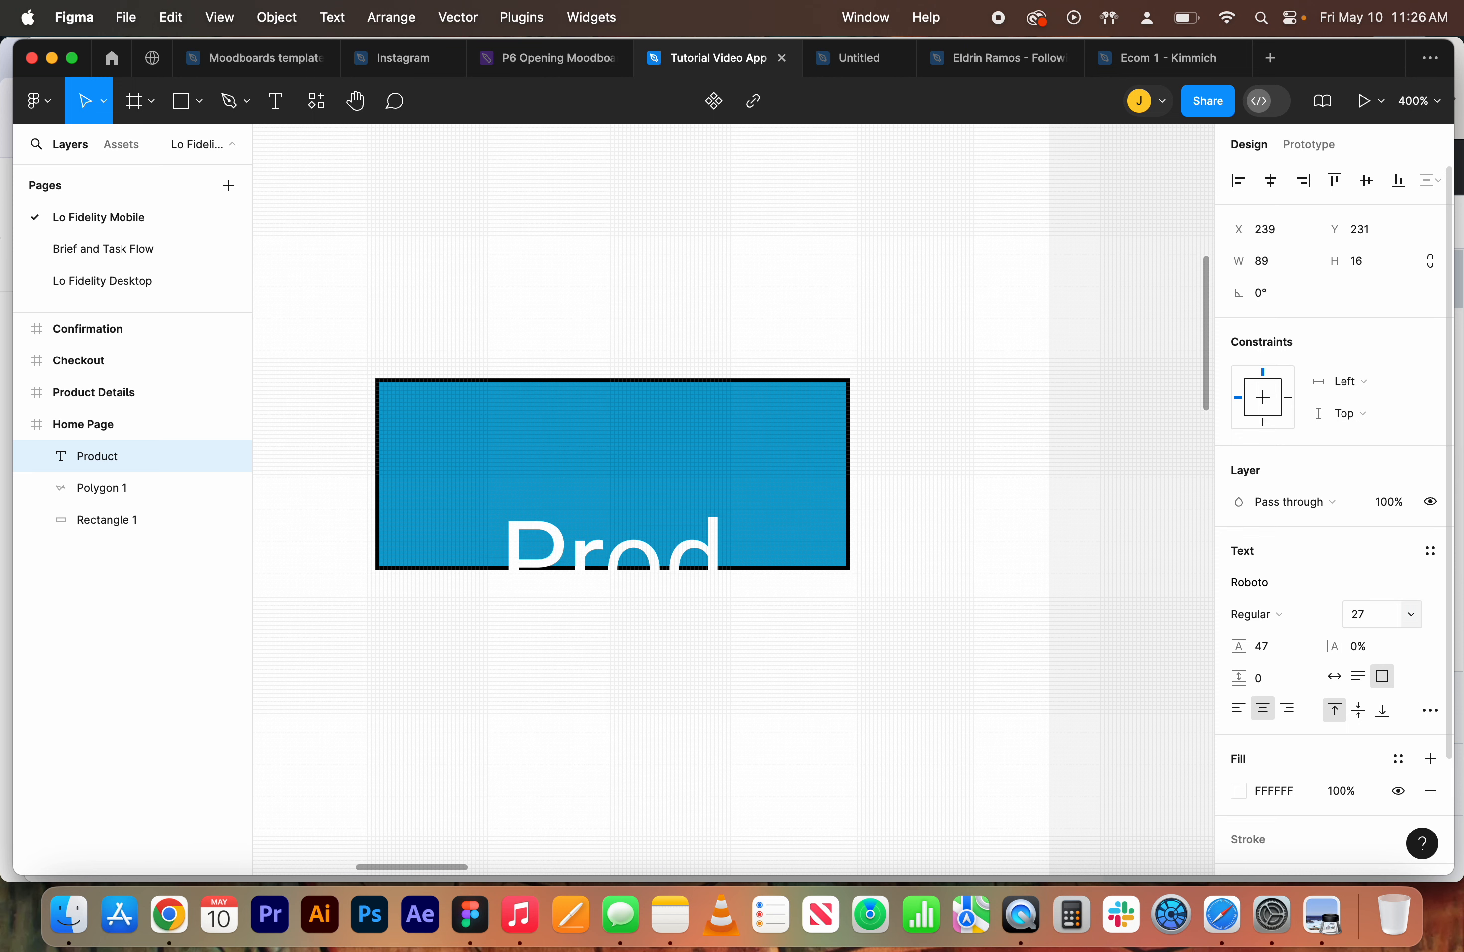
double_click(527, 533)
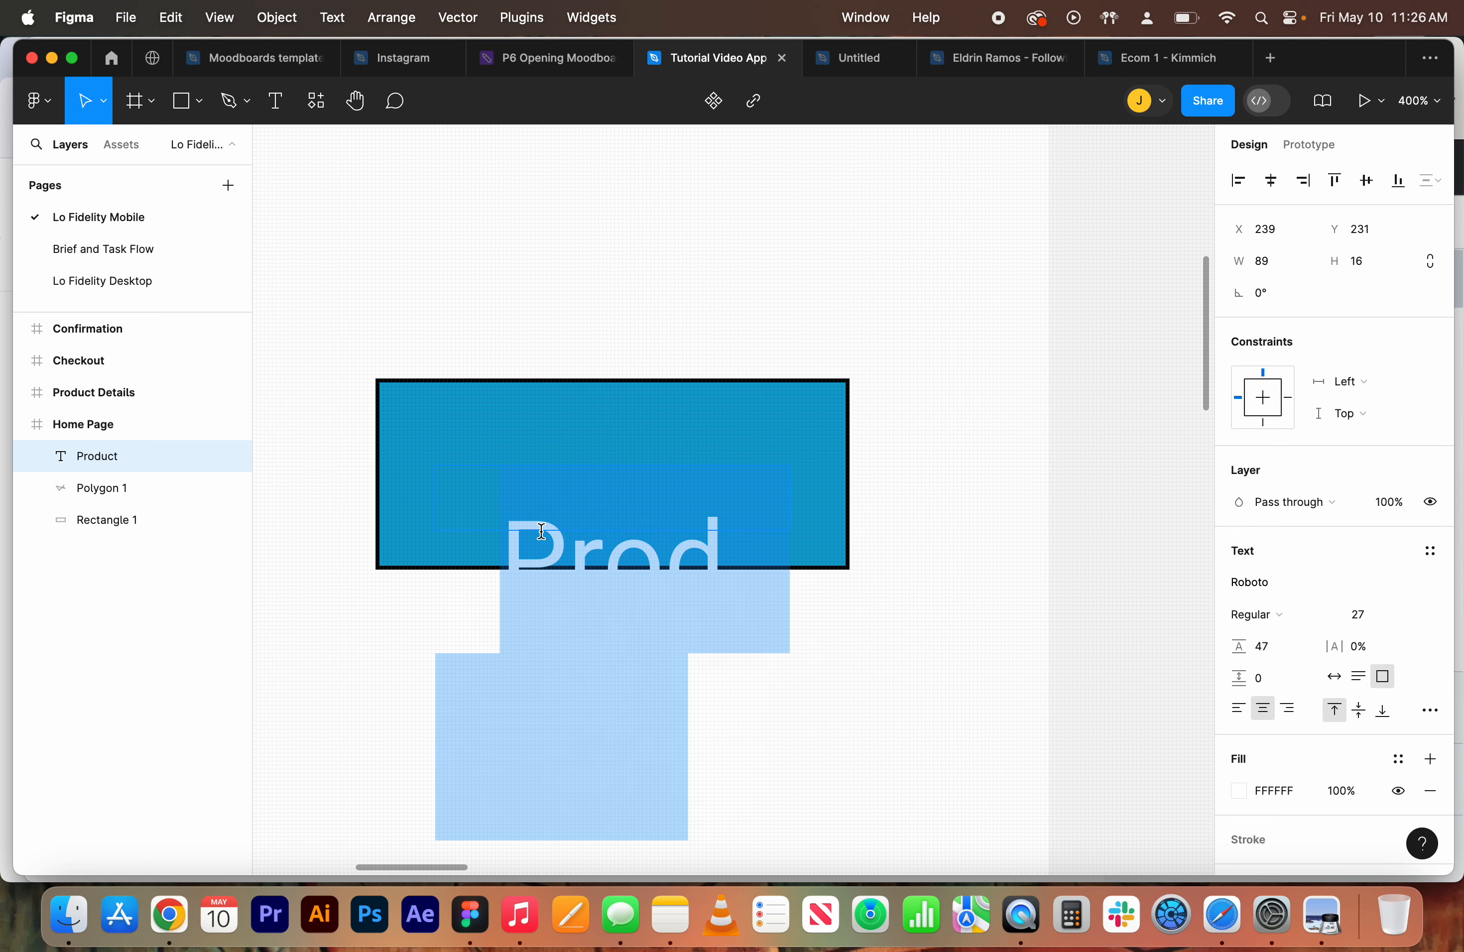
type("v")
key("super+z")
key("Escape")
Move the text box within the rectangle and retype its text as Product Details
left_click_drag(528, 547, 497, 484)
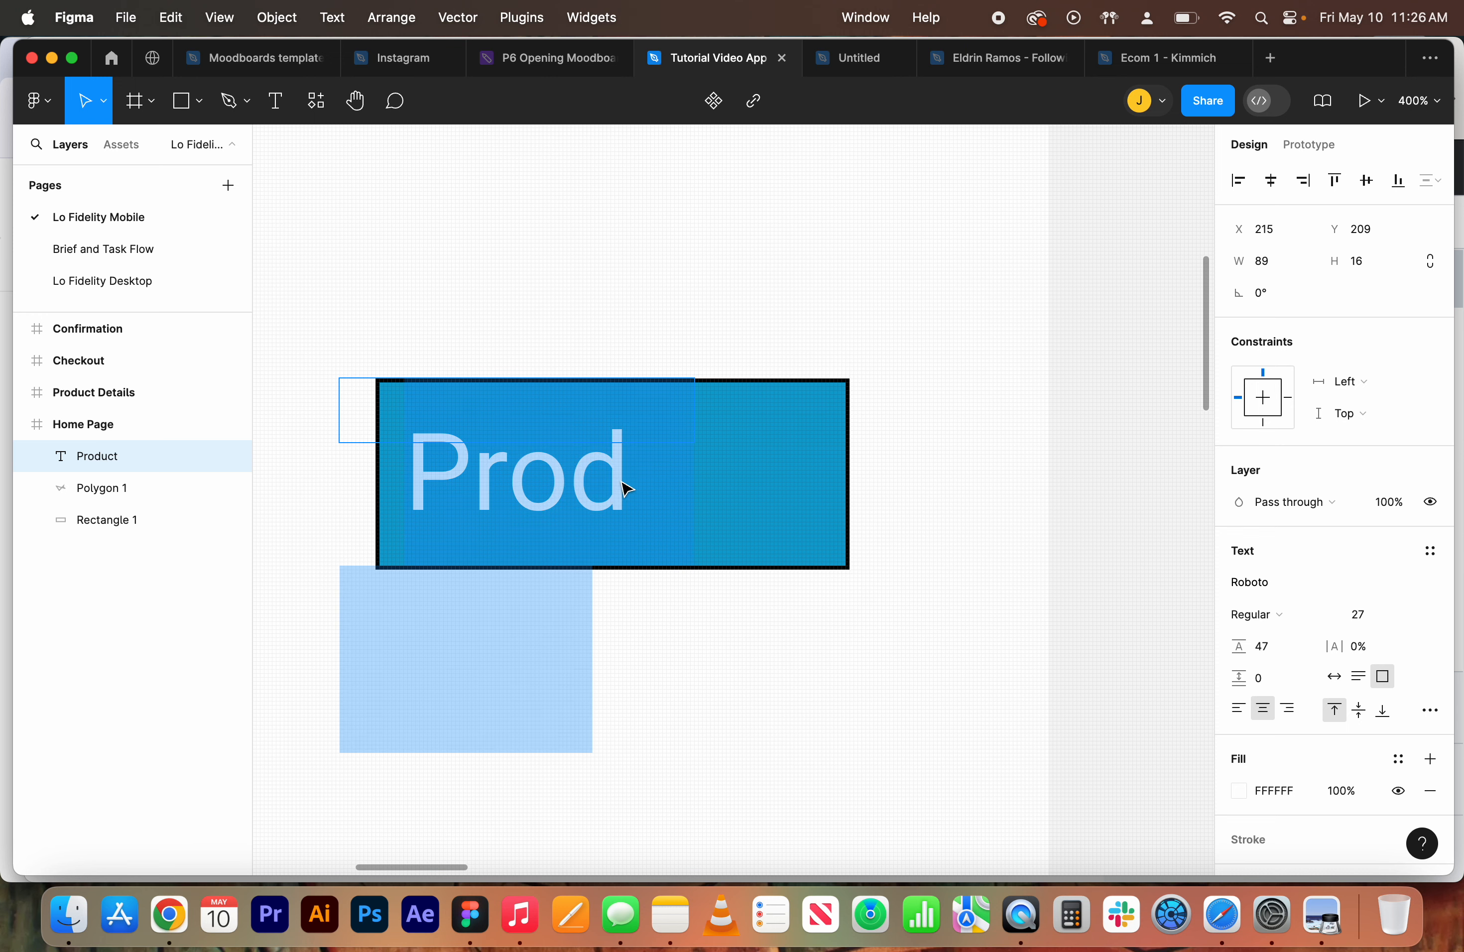
key("Return")
type("t")
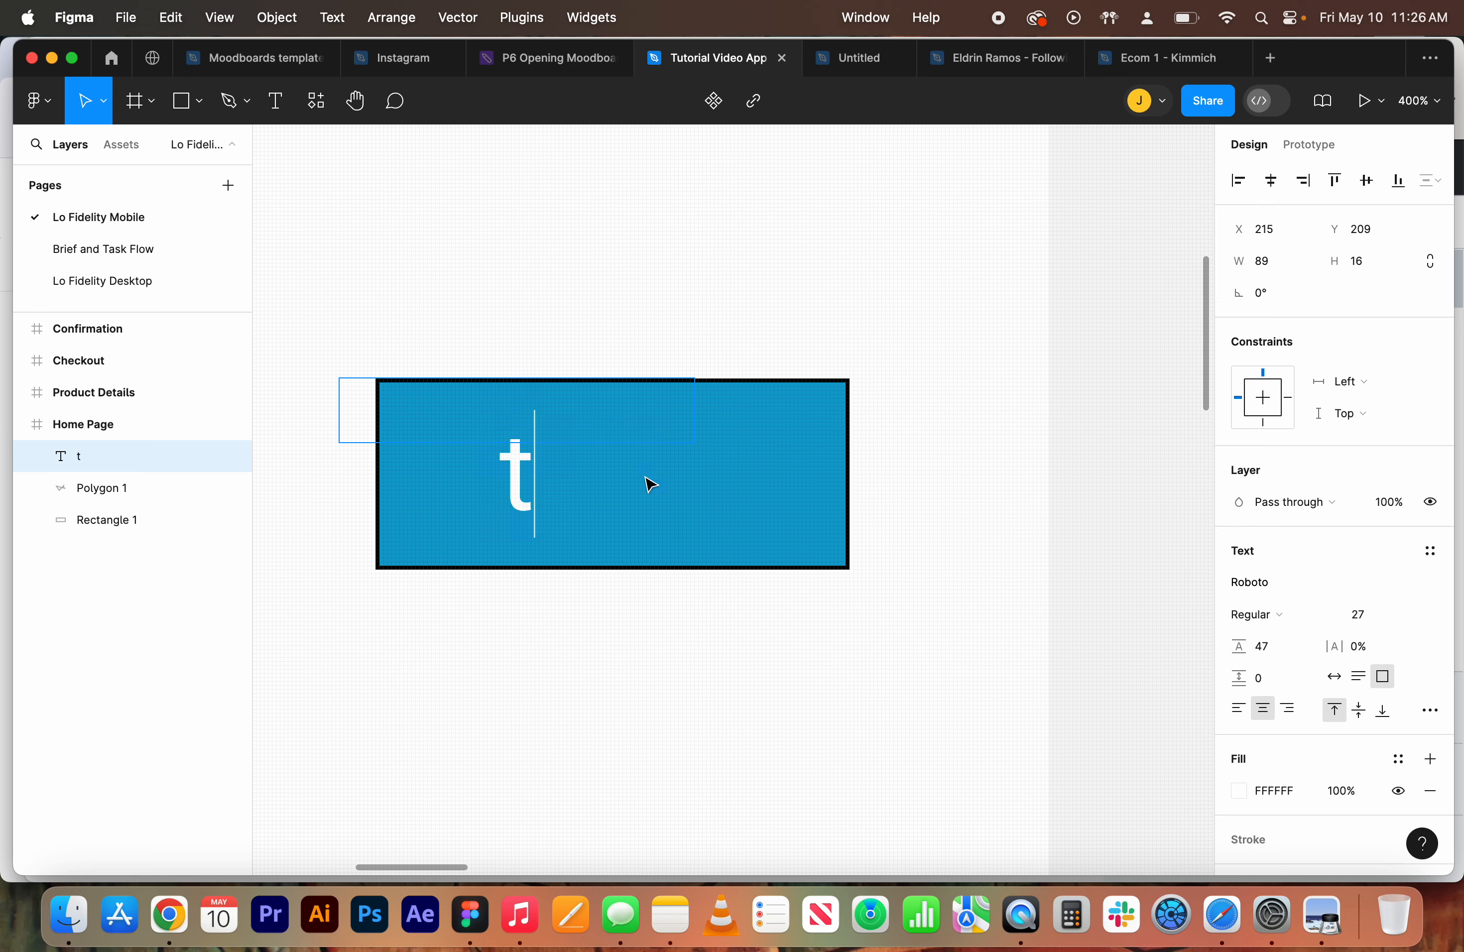
key("BackSpace")
type("Proo")
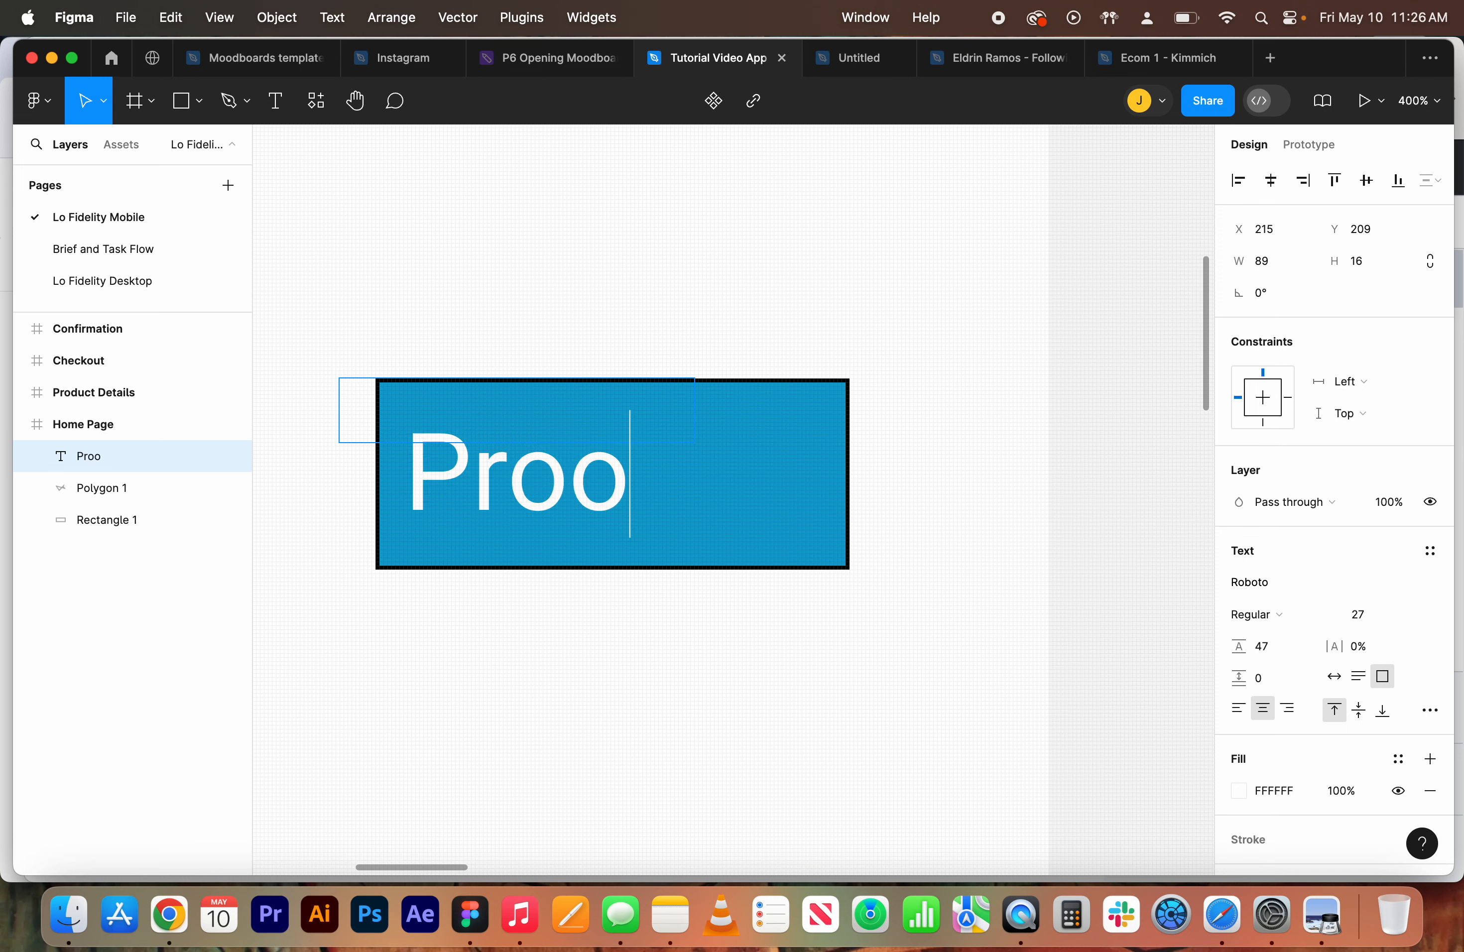
key("BackSpace")
type("duct Details")
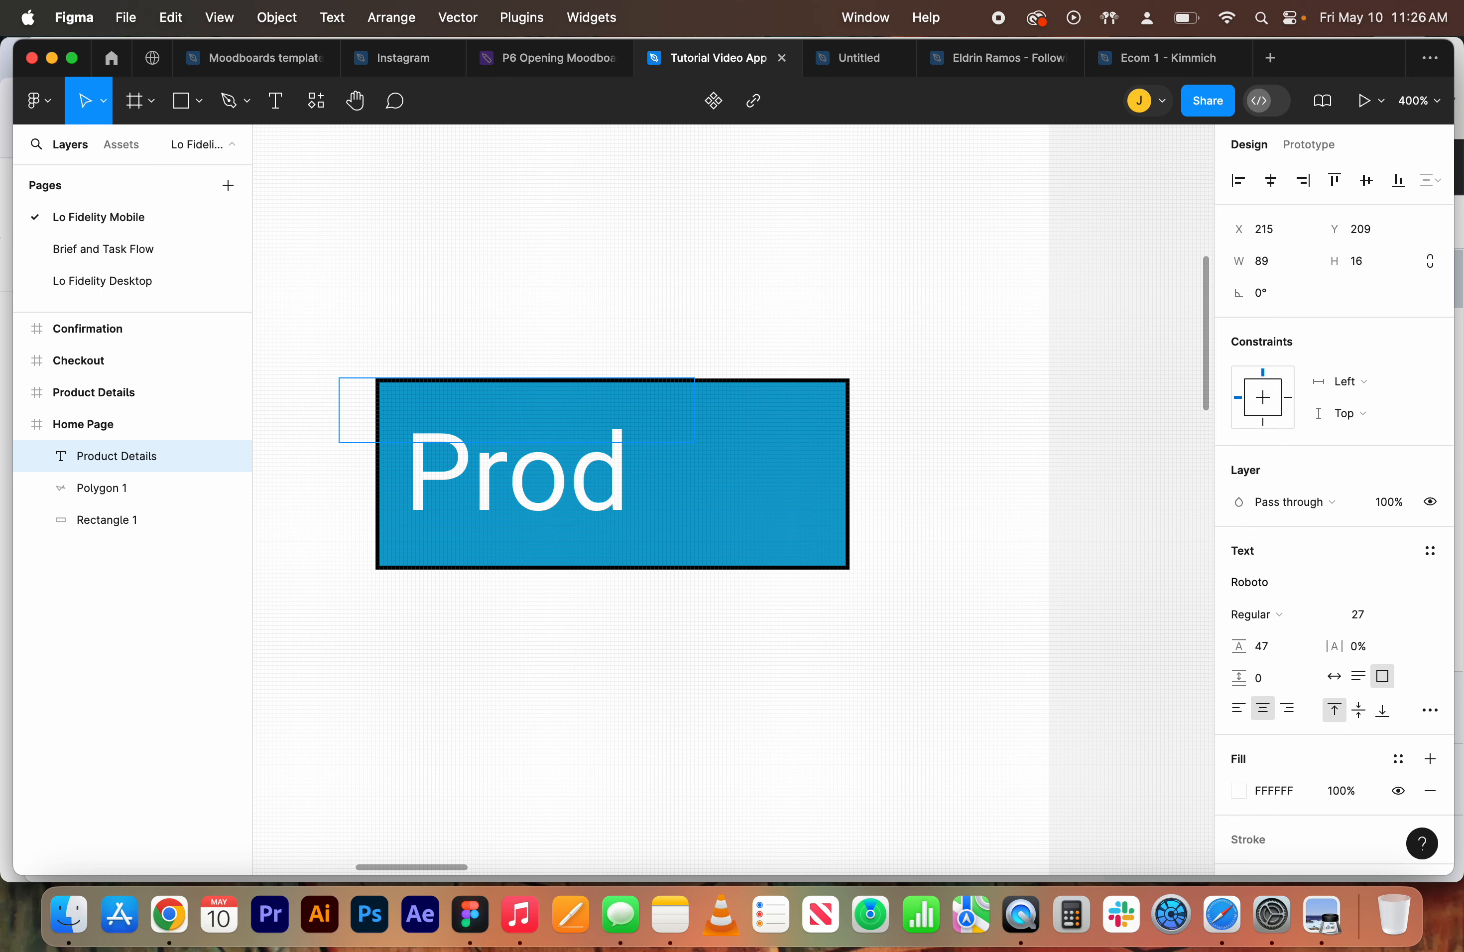
Select all the text and lower its font size to 11
key("super+a")
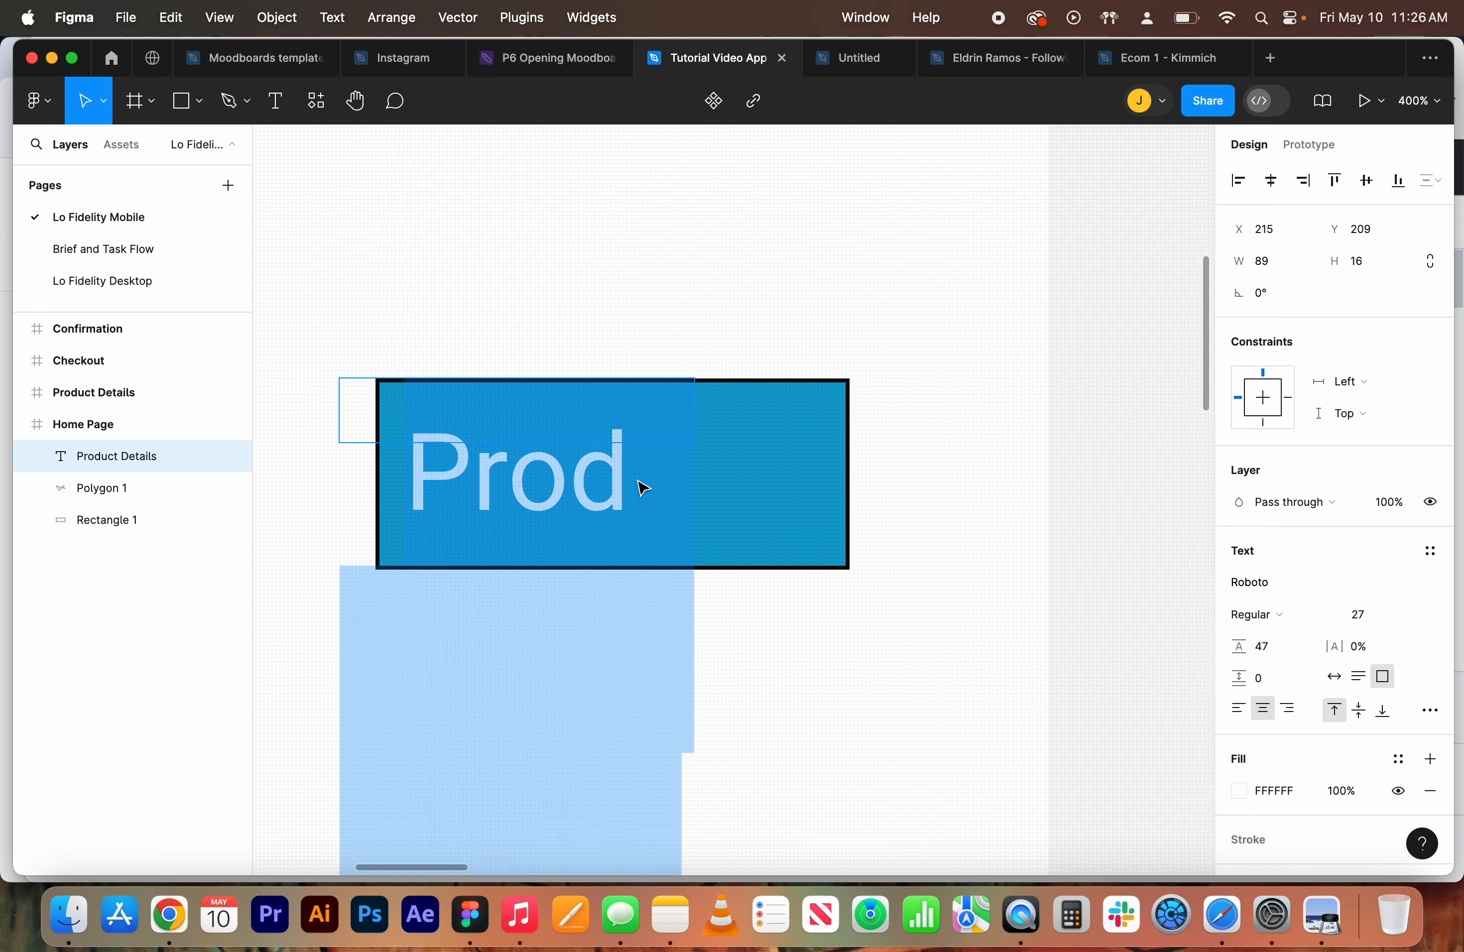
left_click(1358, 615)
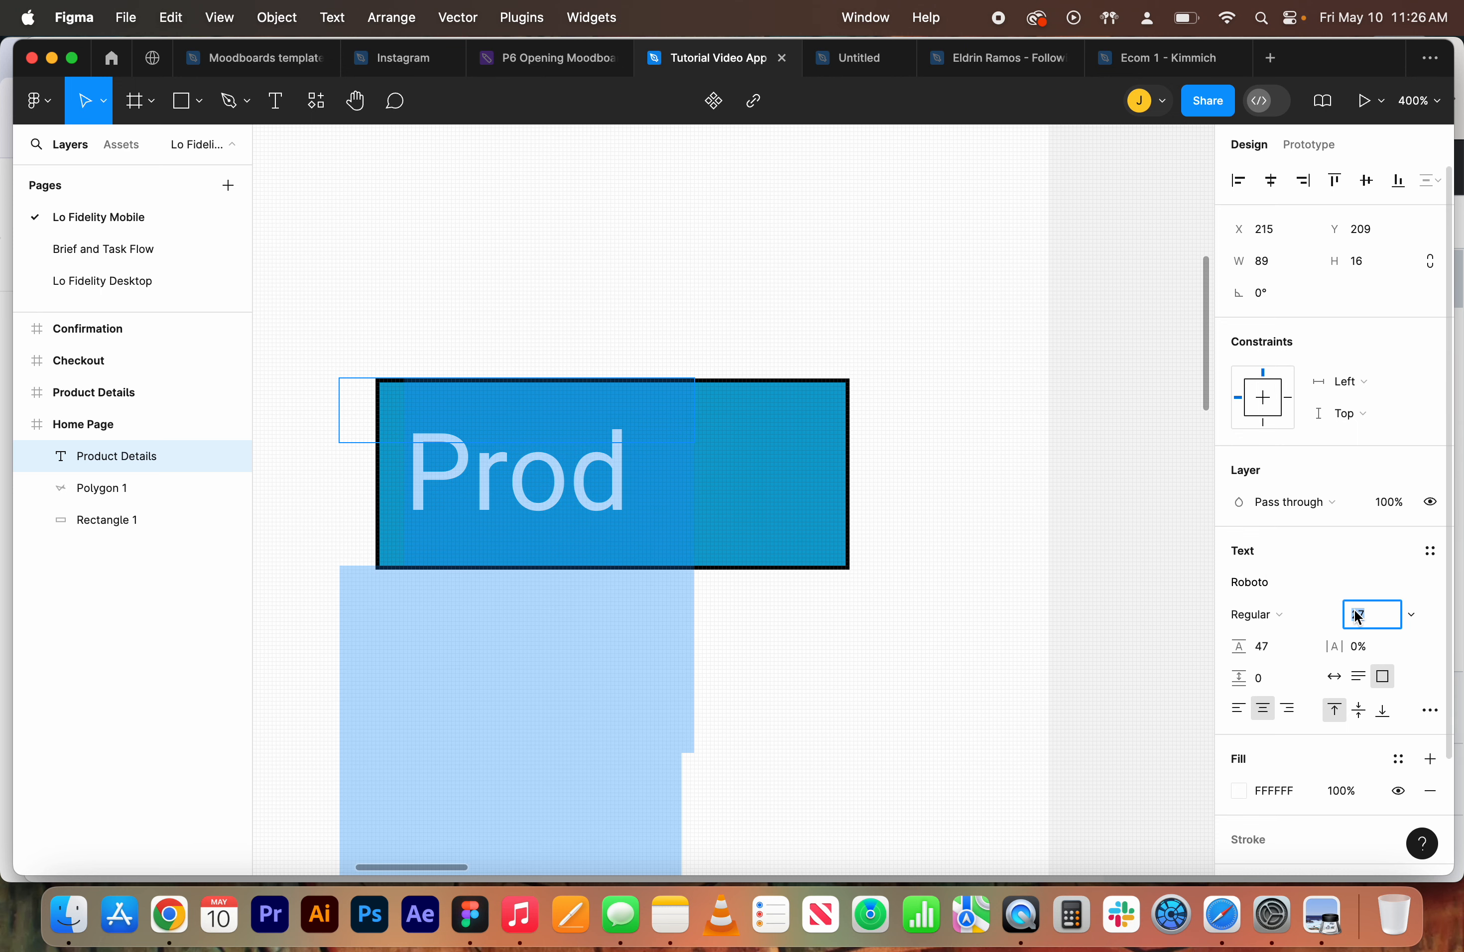
key("Down")
key("Down")
key("Down")
key("Down")
key("Down")
key("Down")
key("Down")
key("Down")
key("Down")
key("Down")
key("Down")
key("Down")
key("Down")
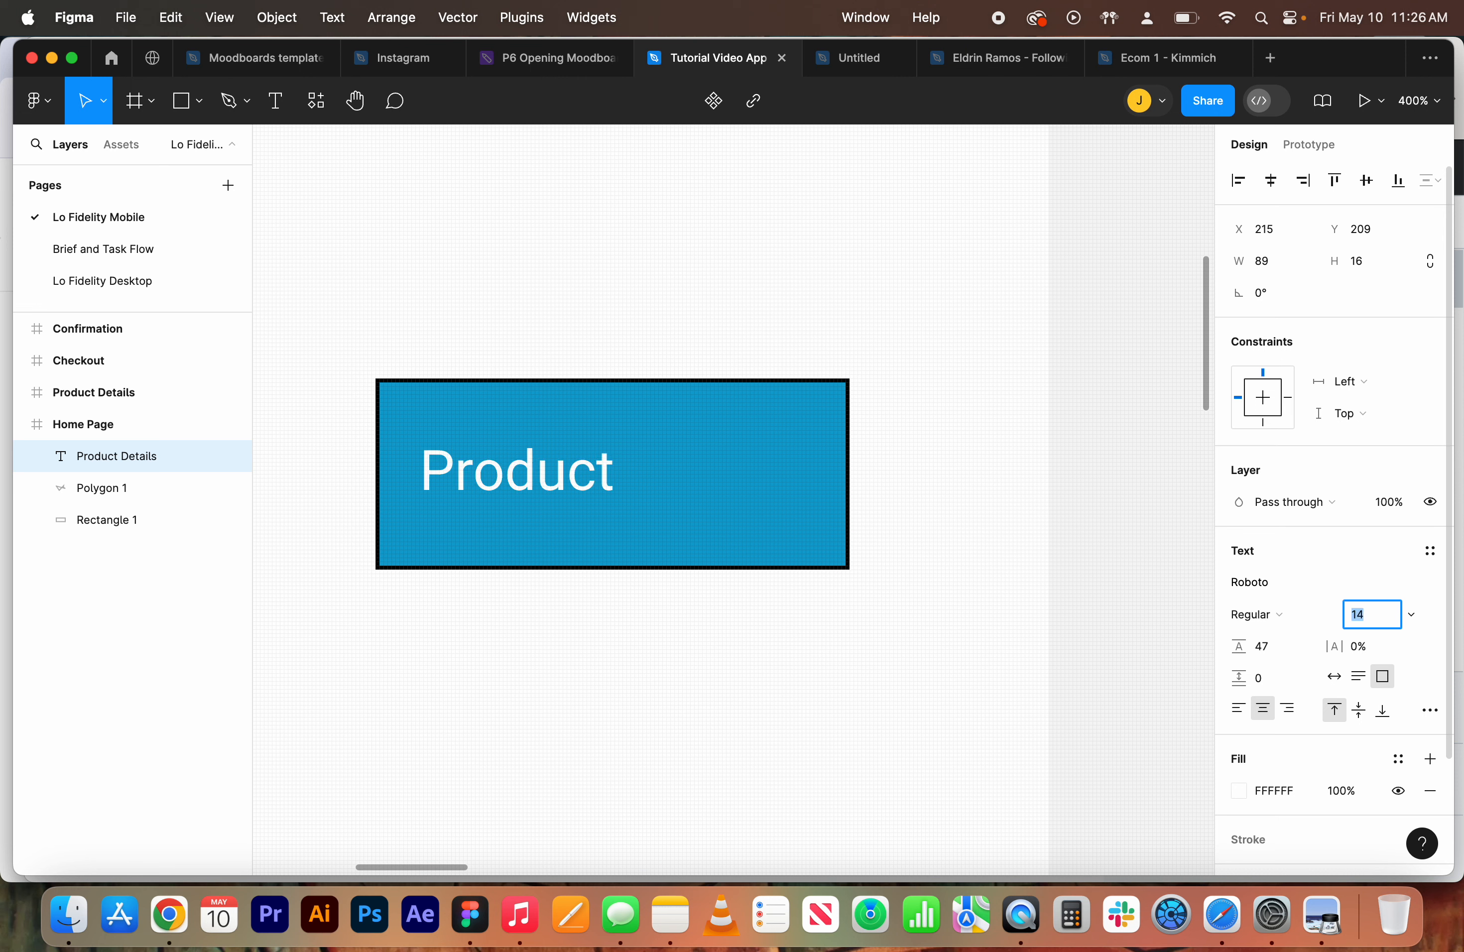
key("Down")
key("Down")
key("Down")
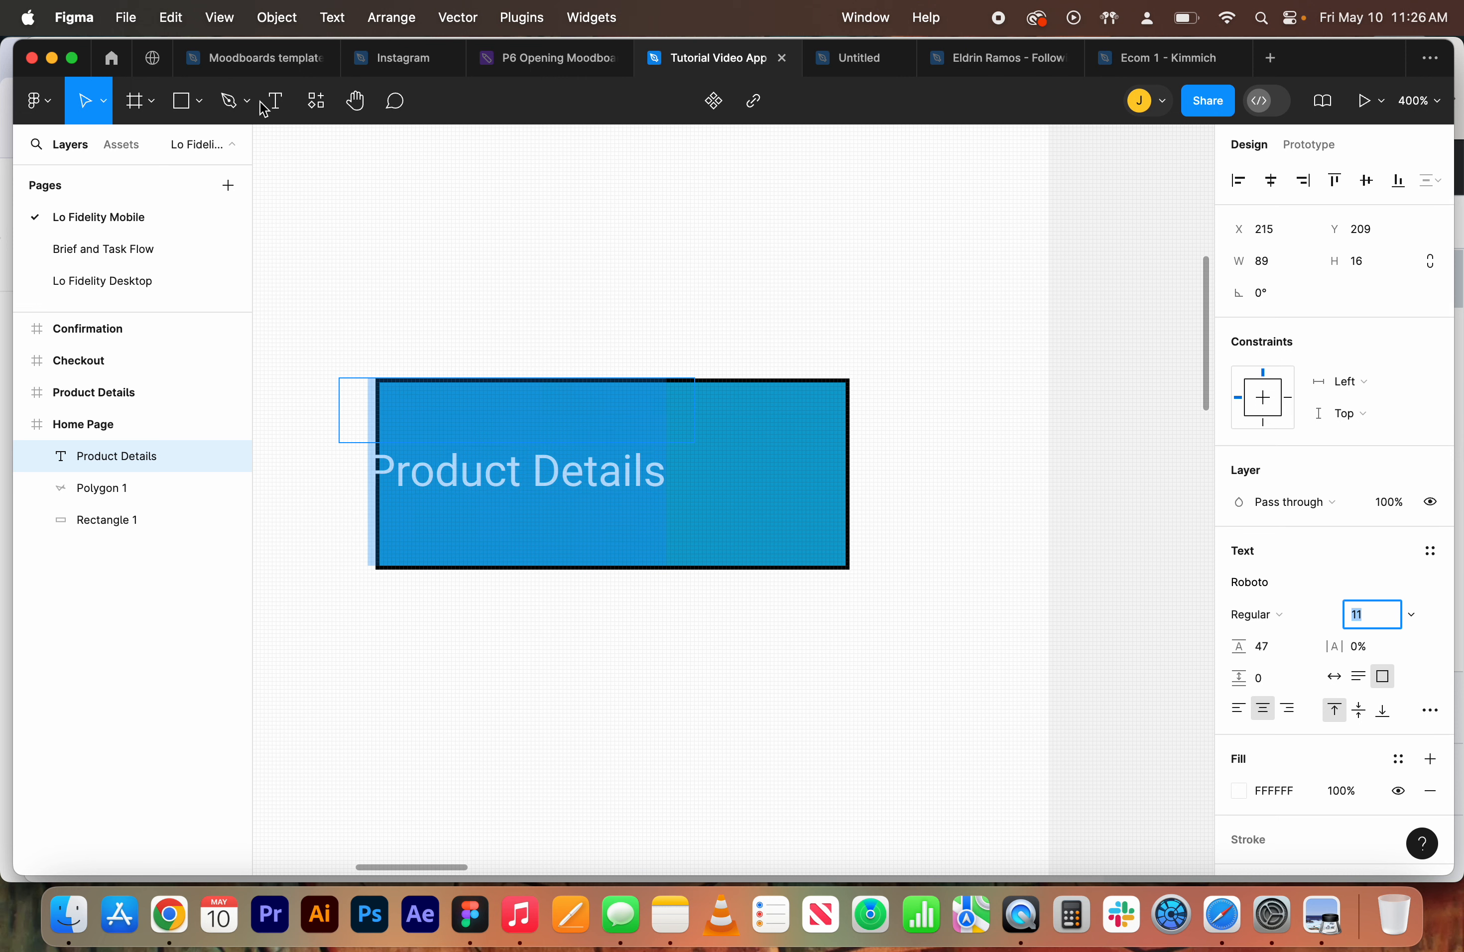
left_click(157, 103)
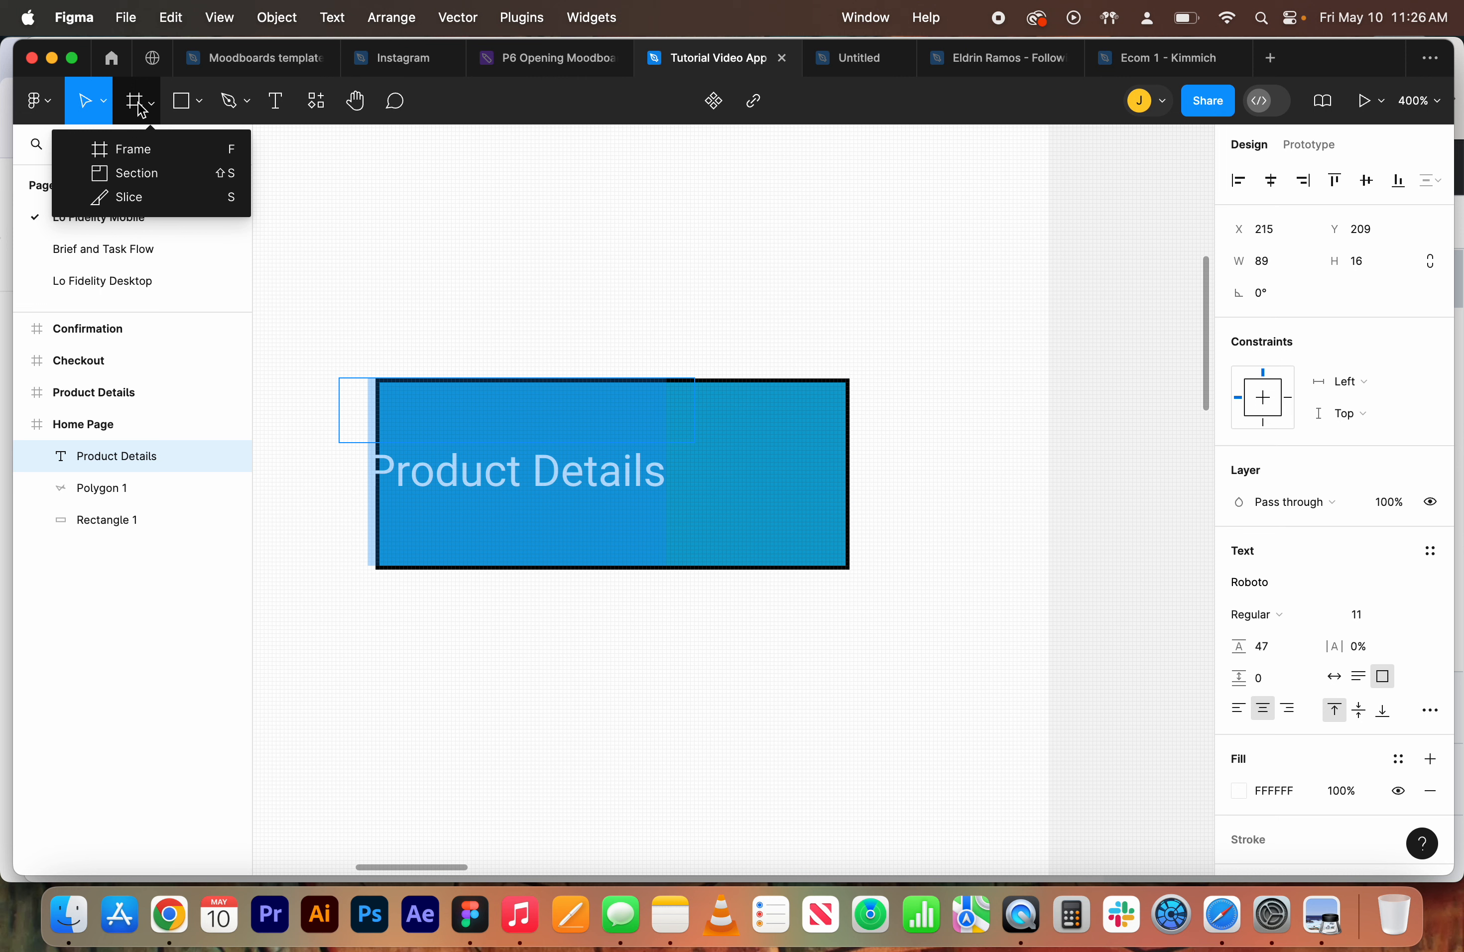
left_click(146, 109)
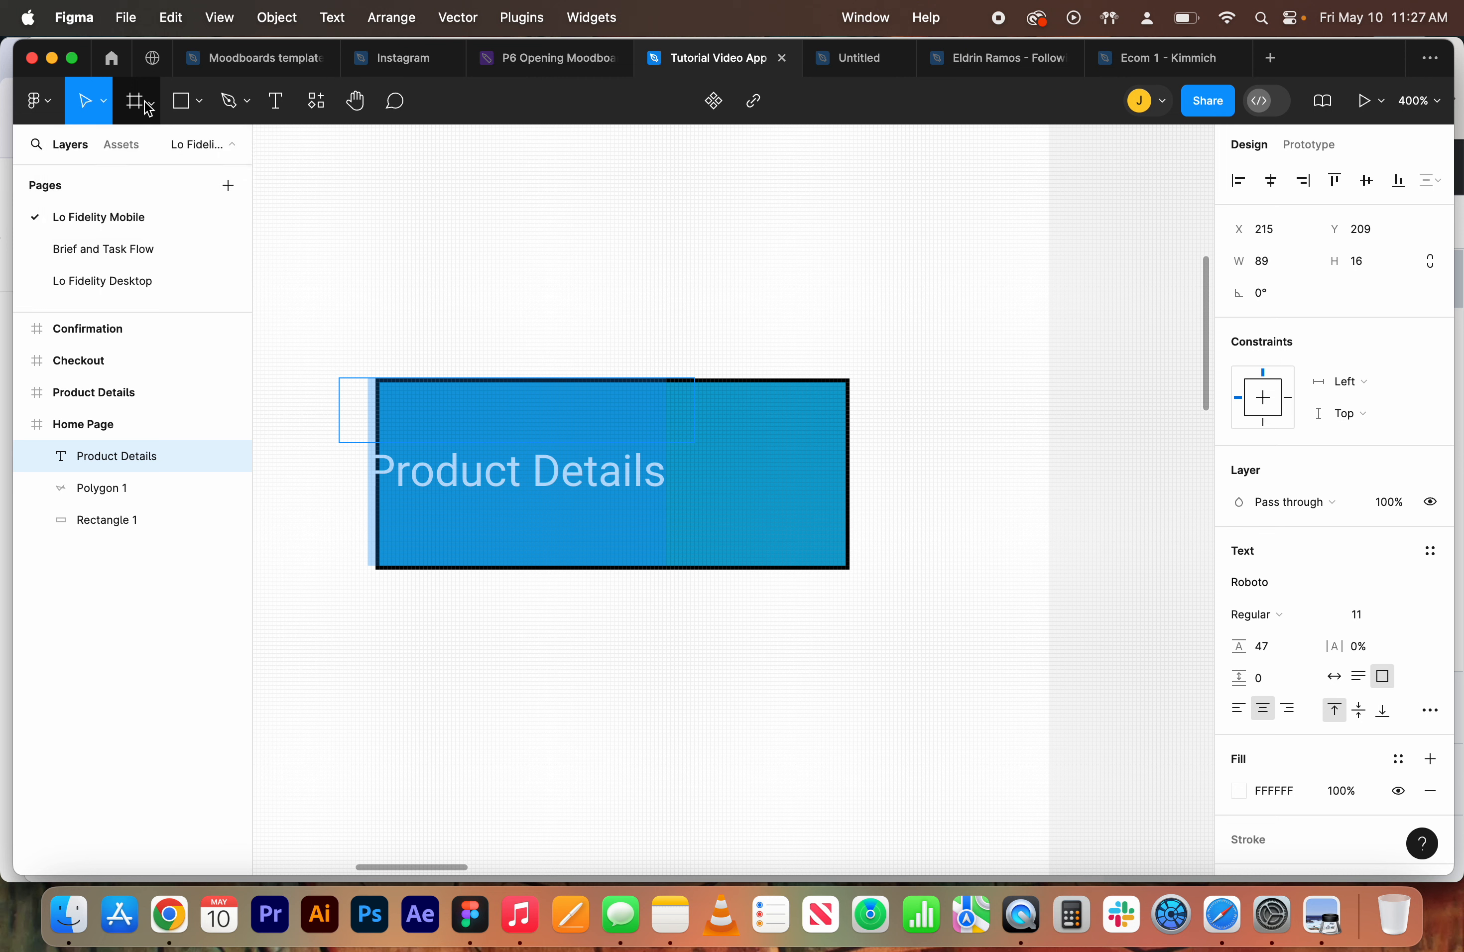
left_click(184, 100)
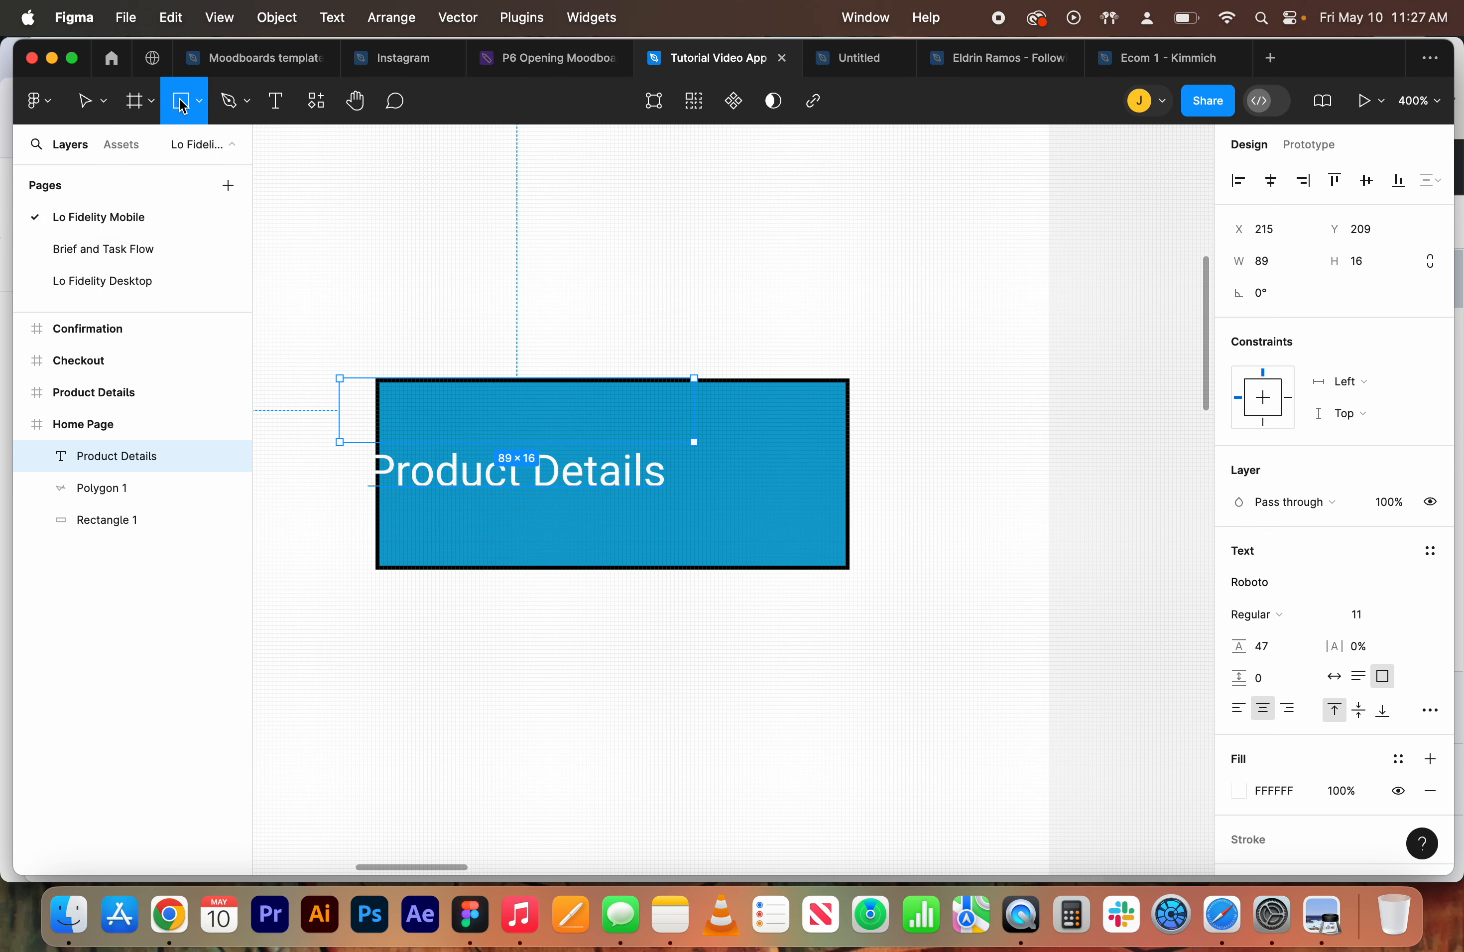
left_click(367, 105)
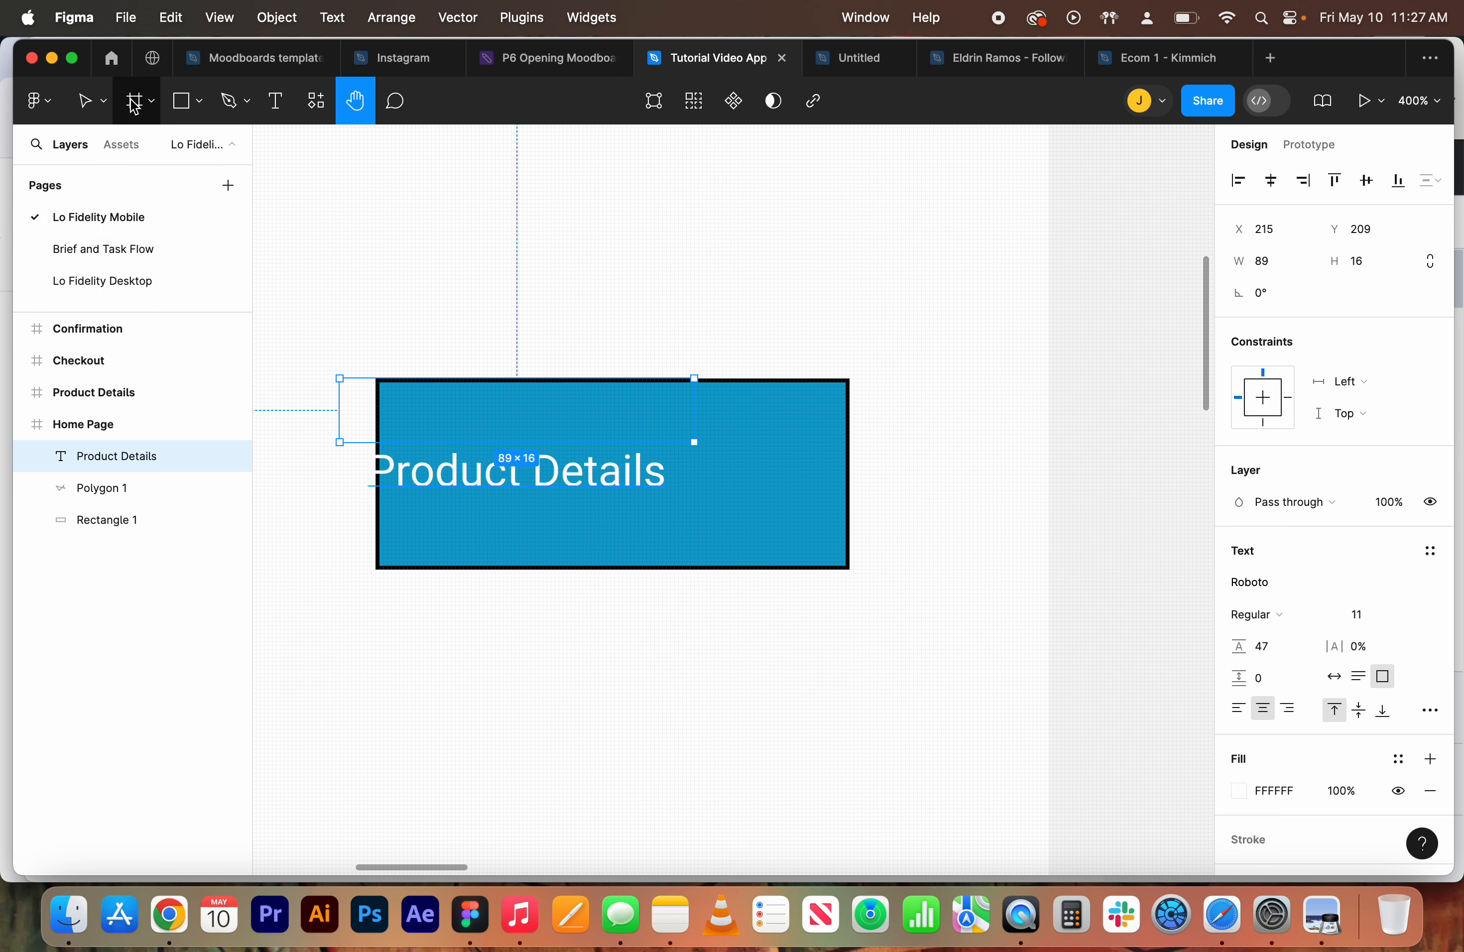
left_click(58, 108)
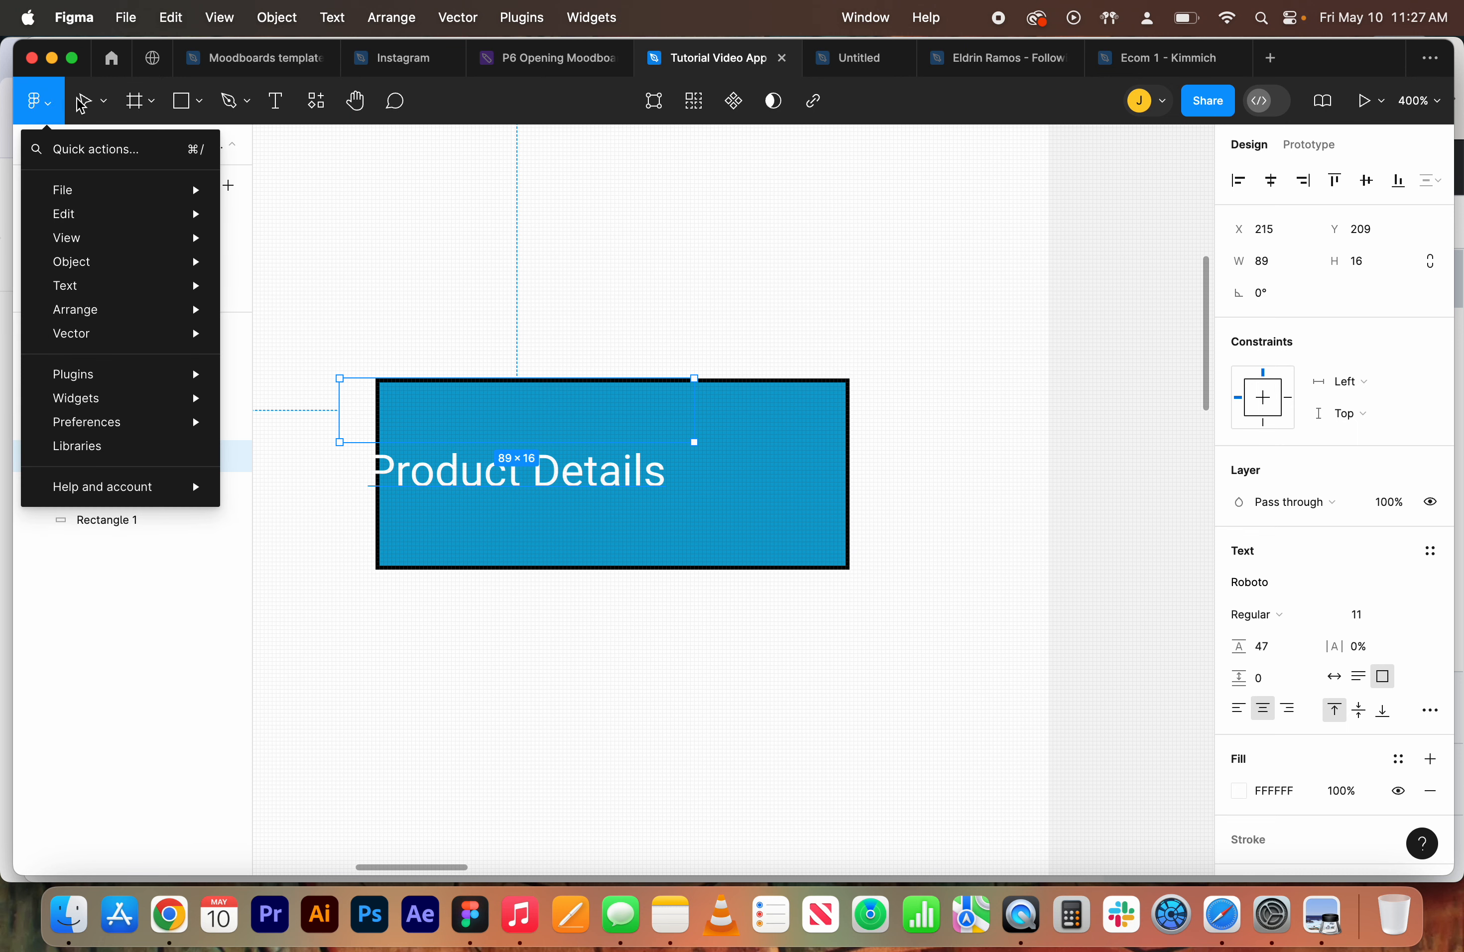
key("Escape")
left_click(97, 107)
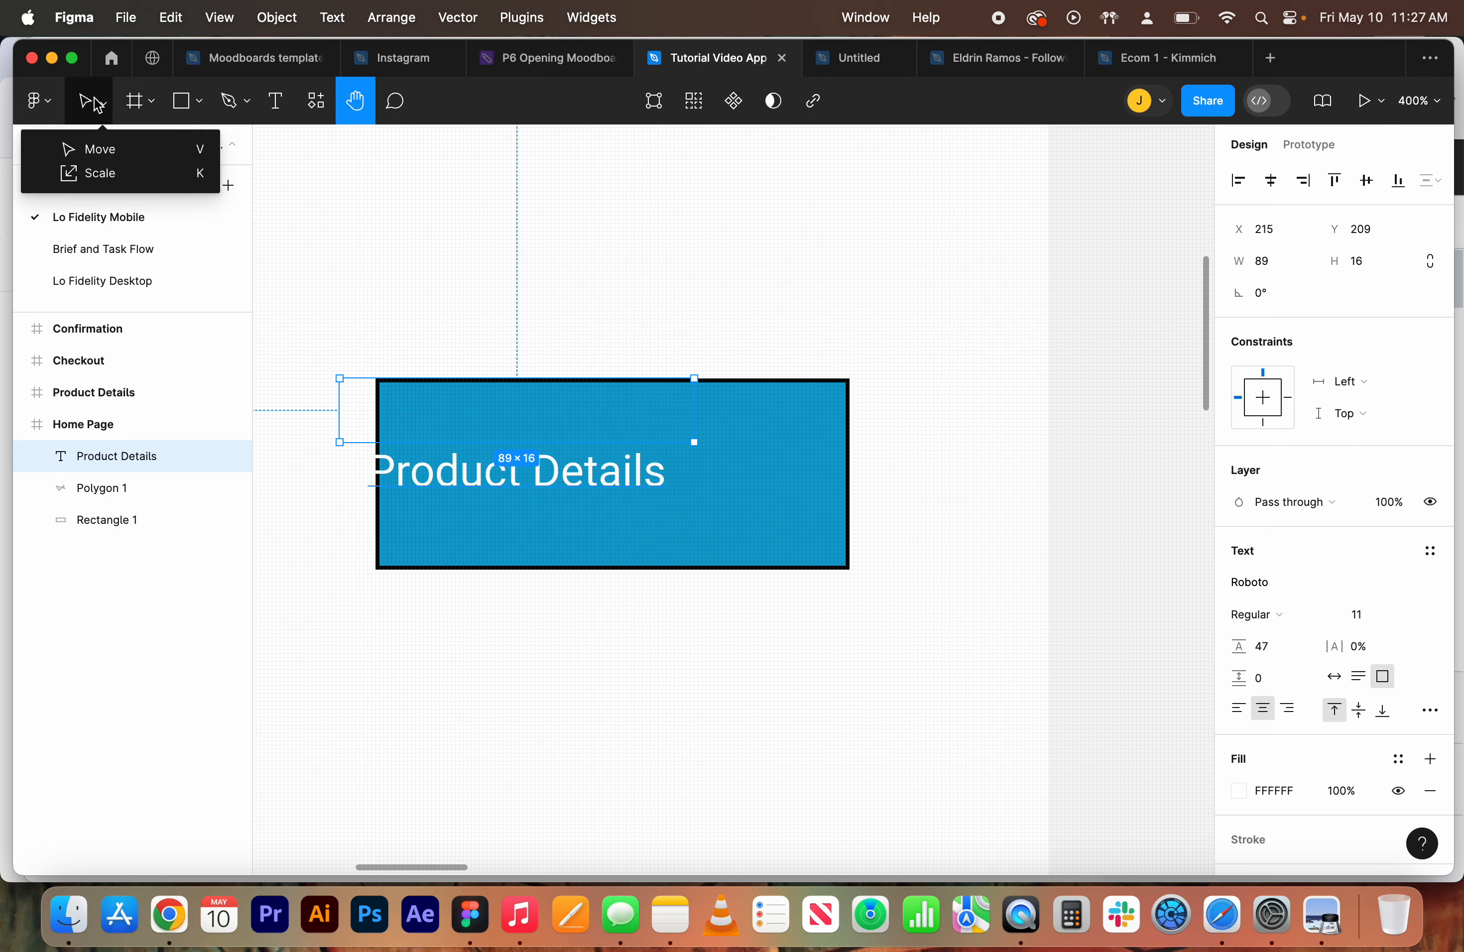
With the Move tool, center the Product Details text inside the rectangle
left_click(104, 153)
left_click_drag(464, 485, 547, 481)
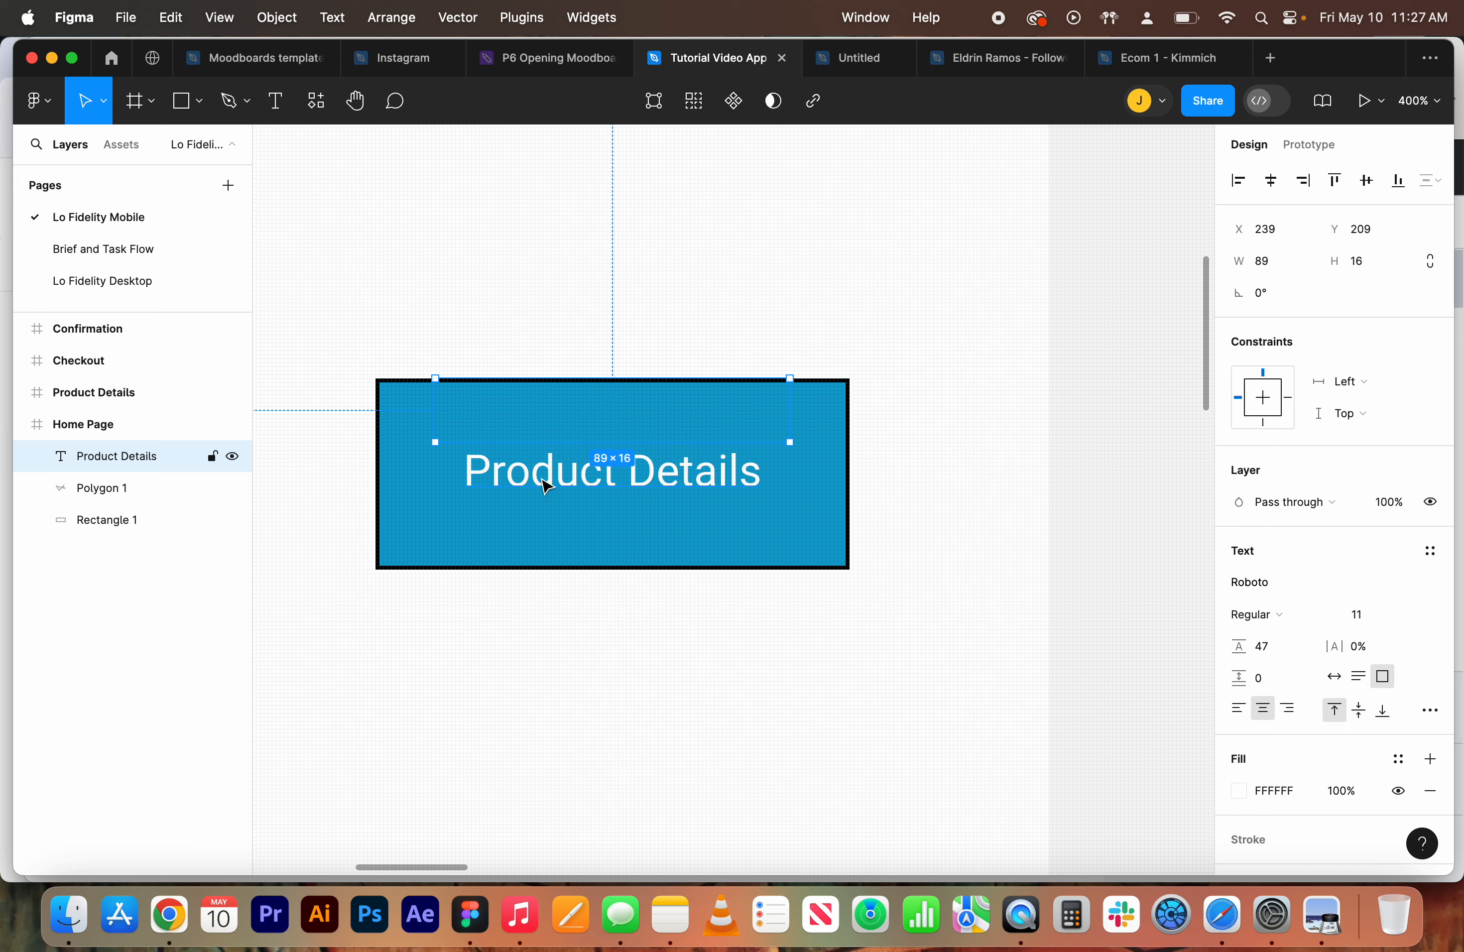
mouse_move(544, 475)
left_mouse_down()
mouse_move(513, 386)
mouse_move(438, 470)
mouse_move(549, 451)
mouse_move(561, 492)
left_mouse_up()
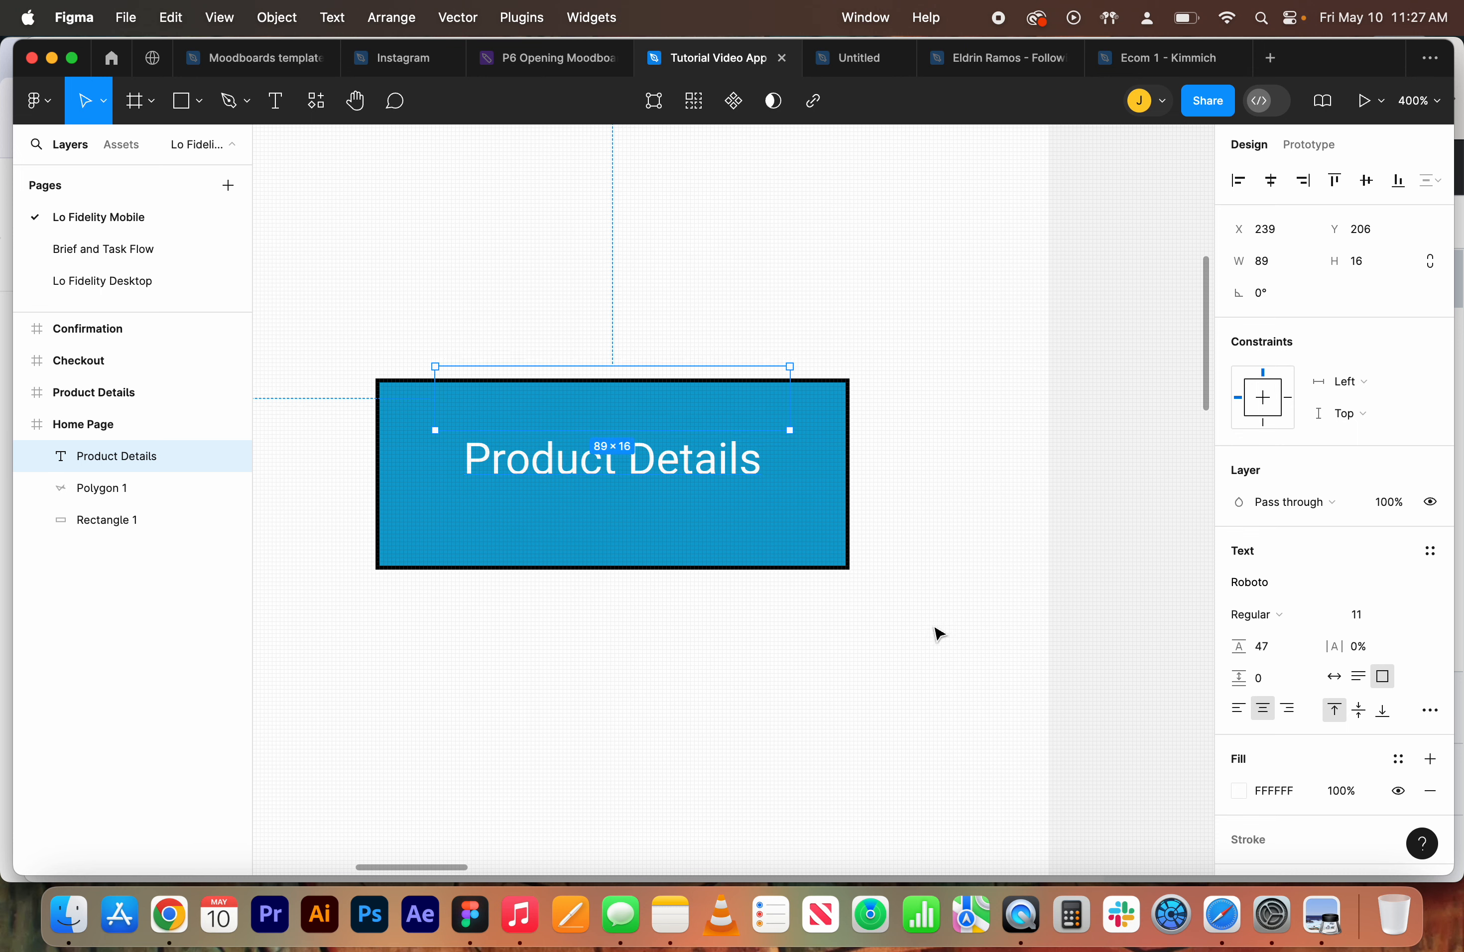
Select the text and rectangle together and move them down the frame
left_click_drag(934, 625, 425, 336)
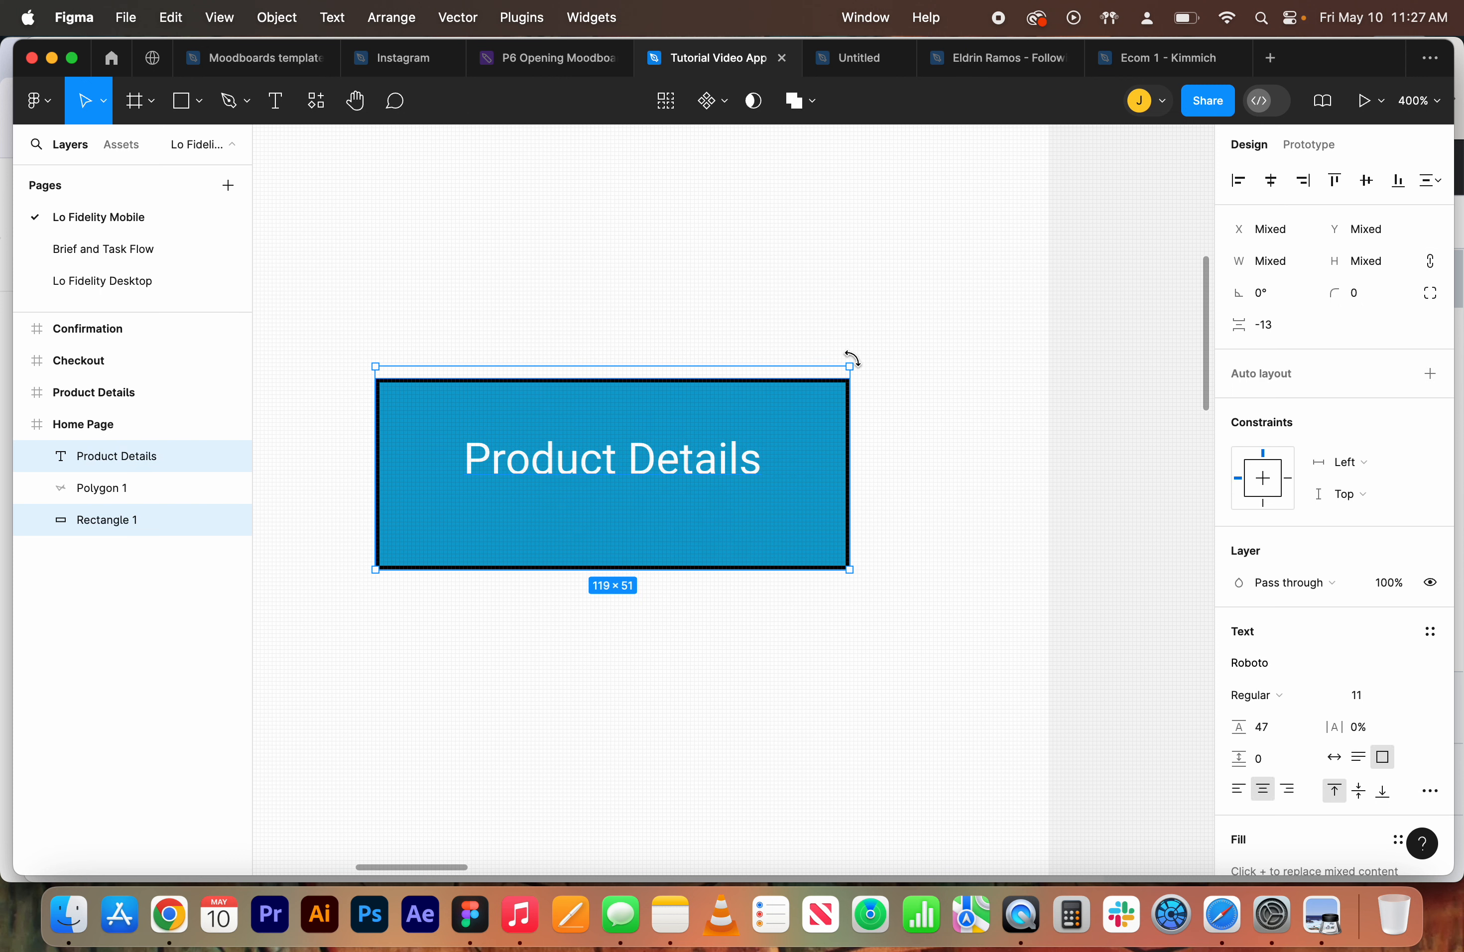
left_click_drag(851, 361, 844, 470)
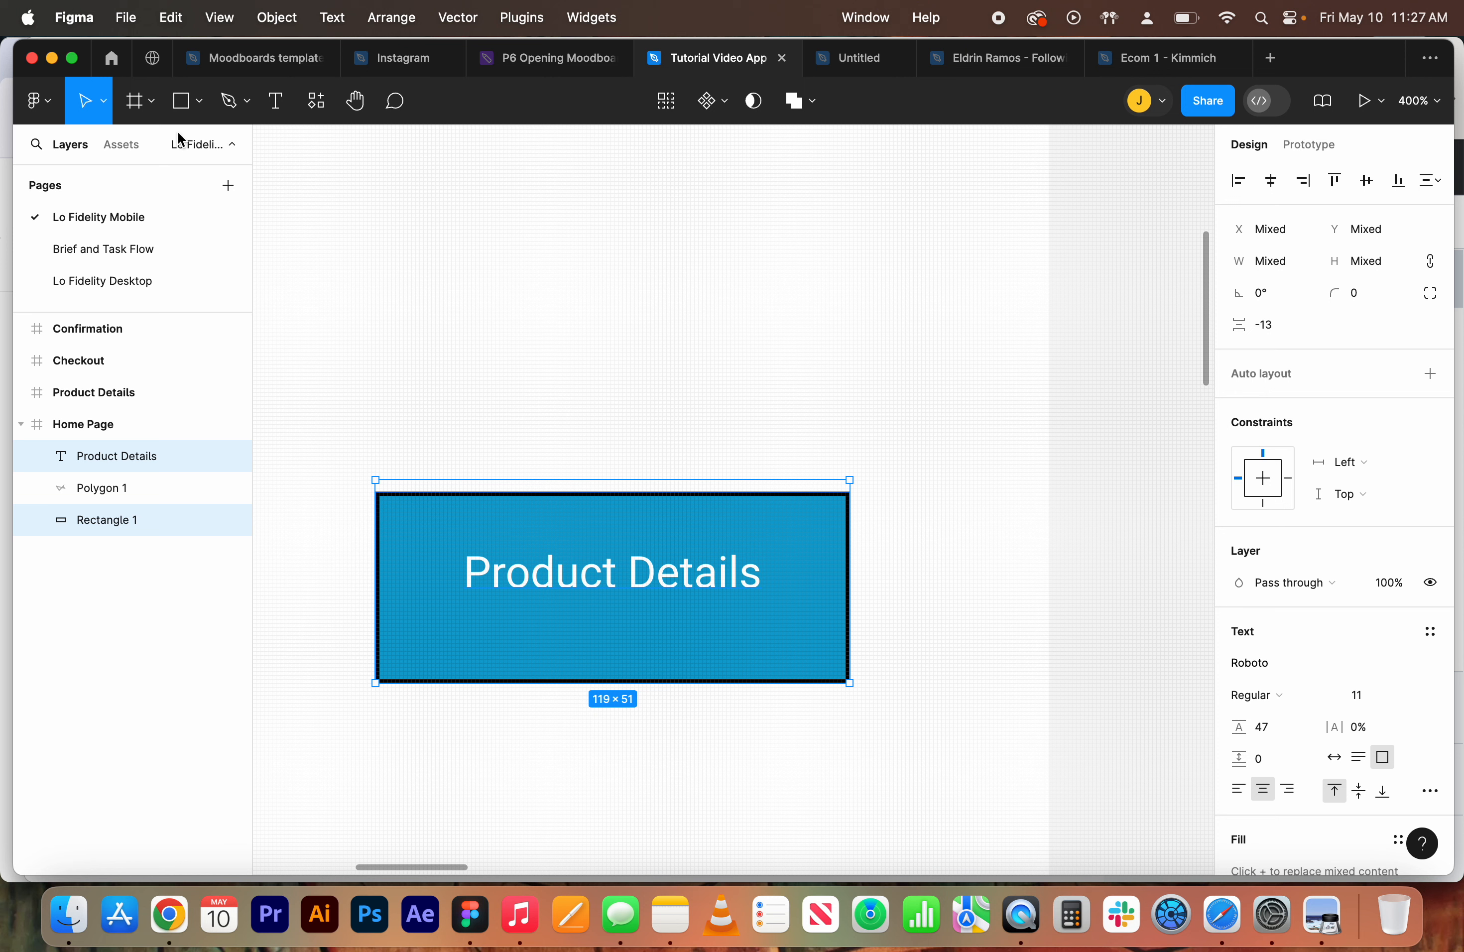
Scale the text and rectangle together with the Scale tool to about 1.89x, roughly 194 × 83
left_click(104, 103)
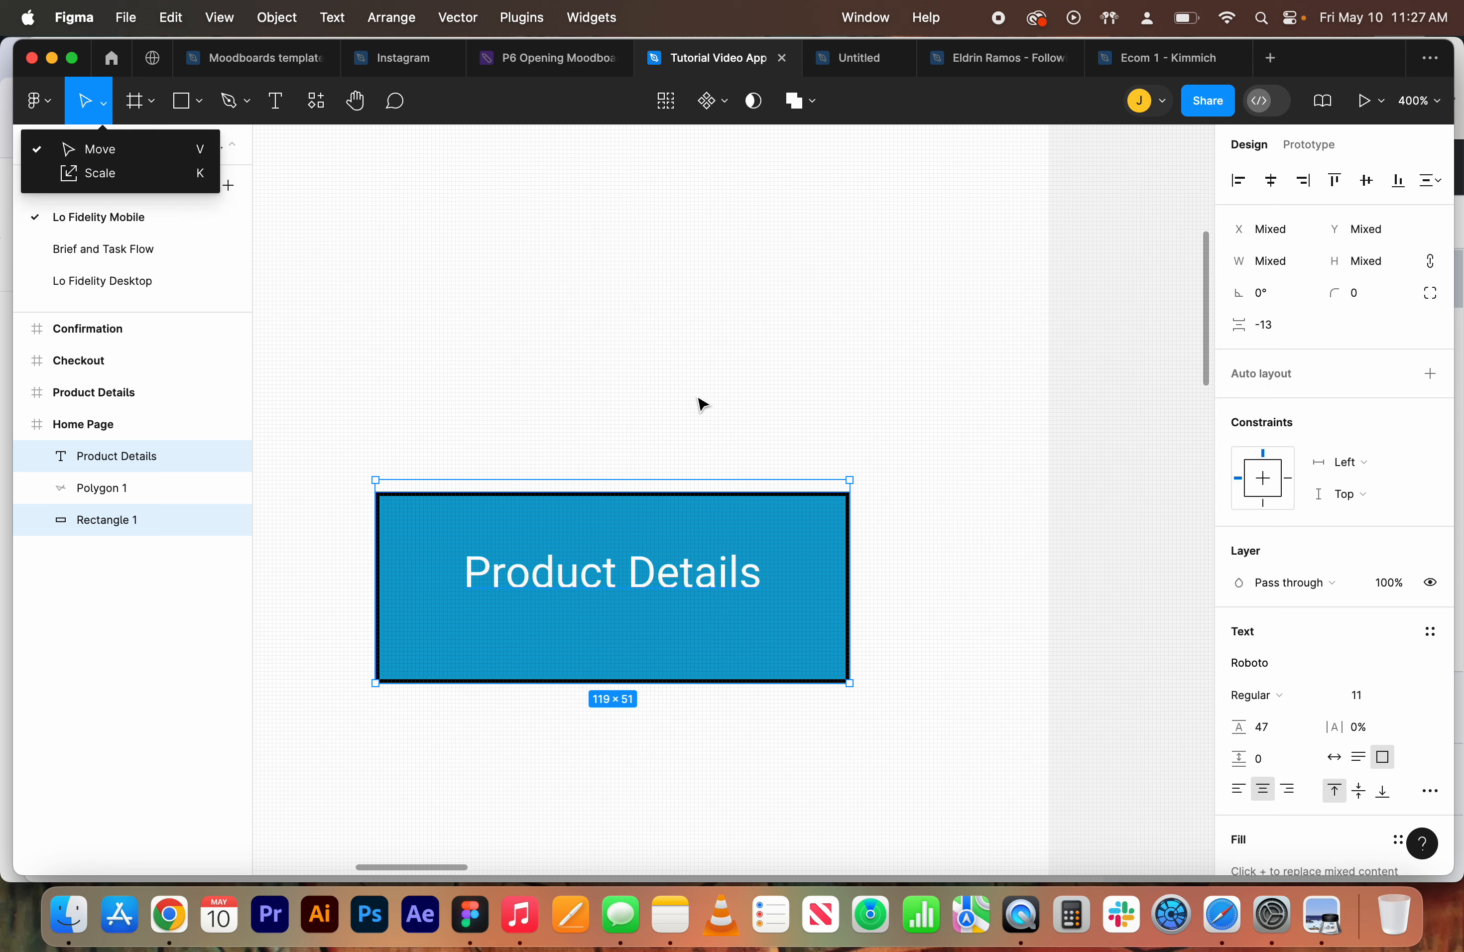
key("k")
left_click_drag(914, 730, 526, 435)
left_click_drag(848, 476, 969, 348)
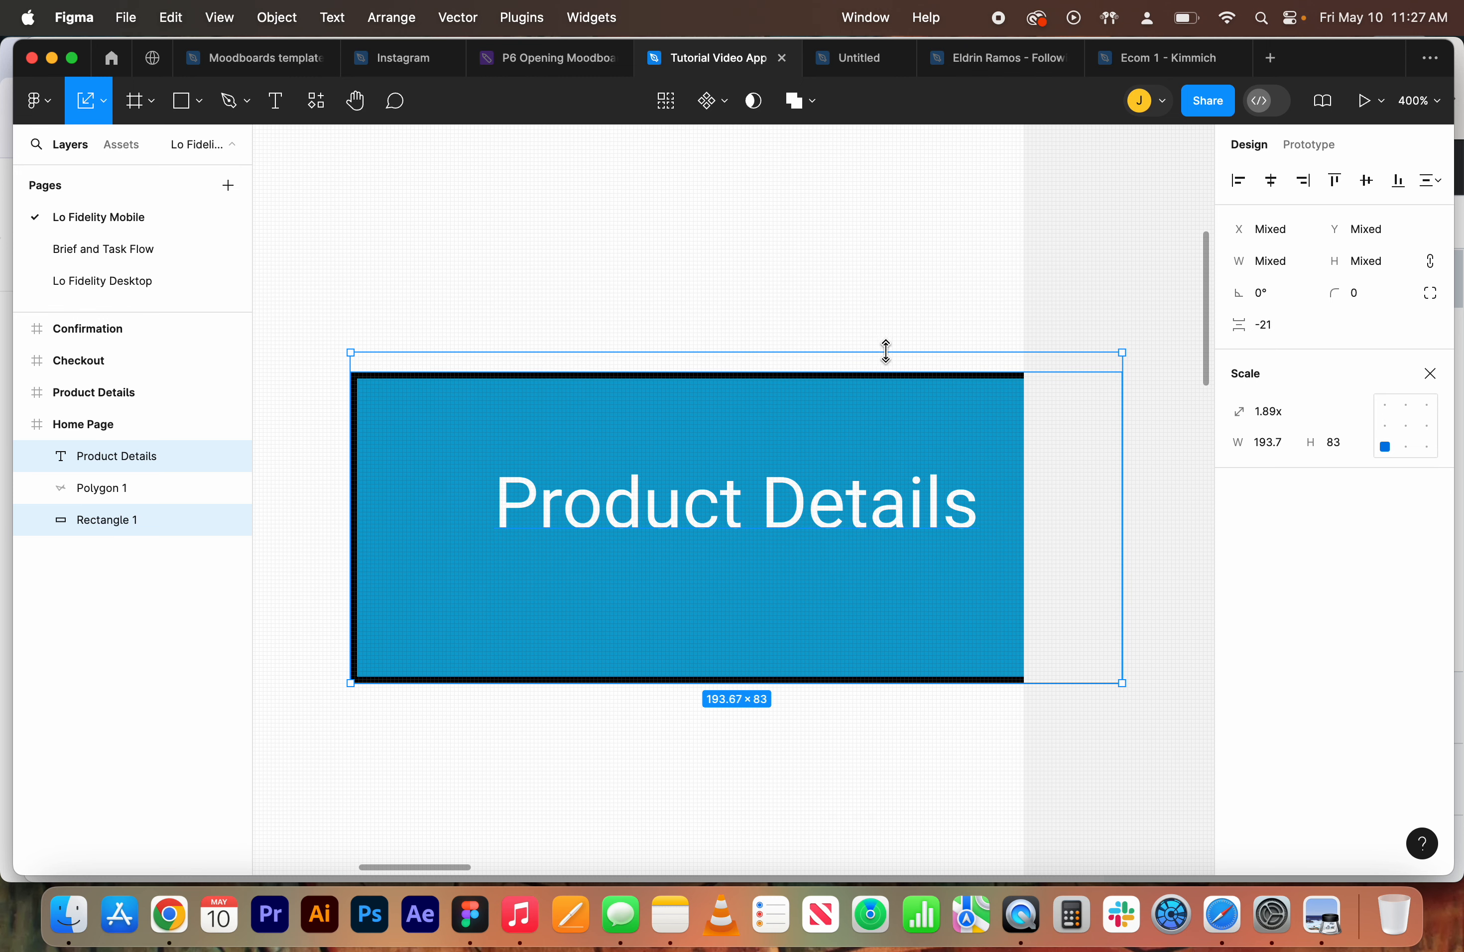